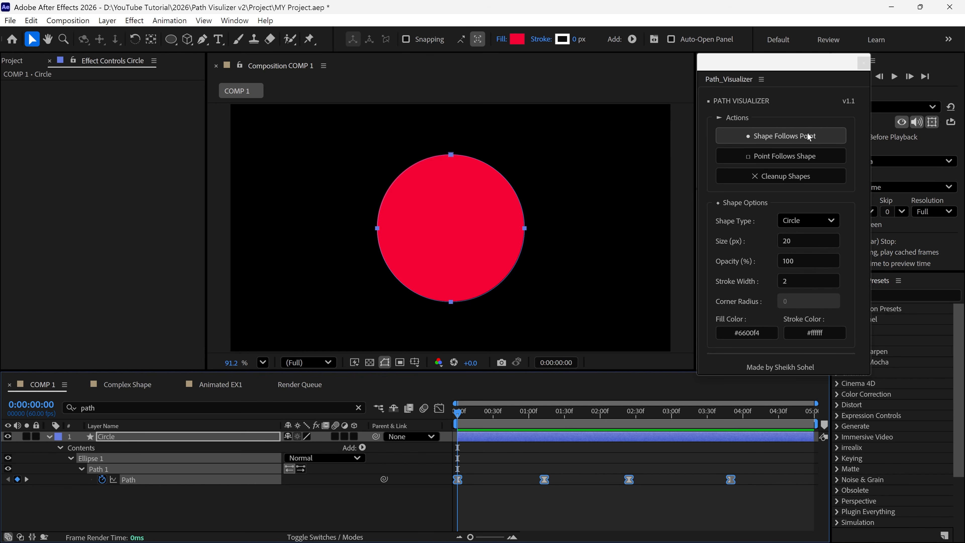
Generate circle shapes that follow the points of the selected Circle layer path
{"action": "left_click", "coordinate": [809, 137]}
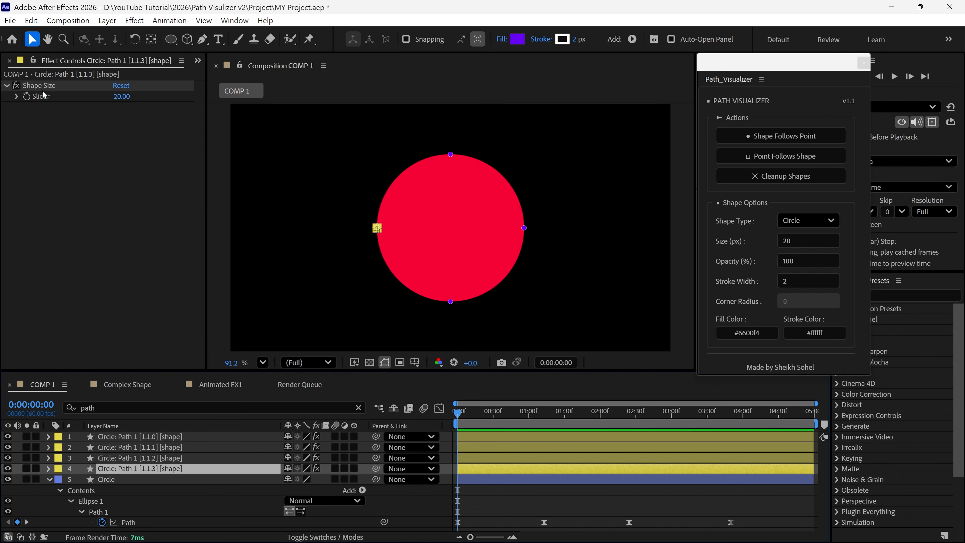
Preview the animation with the last generated point shape enlarged to 214, and restore its size to 20
{"action": "left_click_drag", "start_coordinate": [121, 96], "coordinate": [256, 118]}
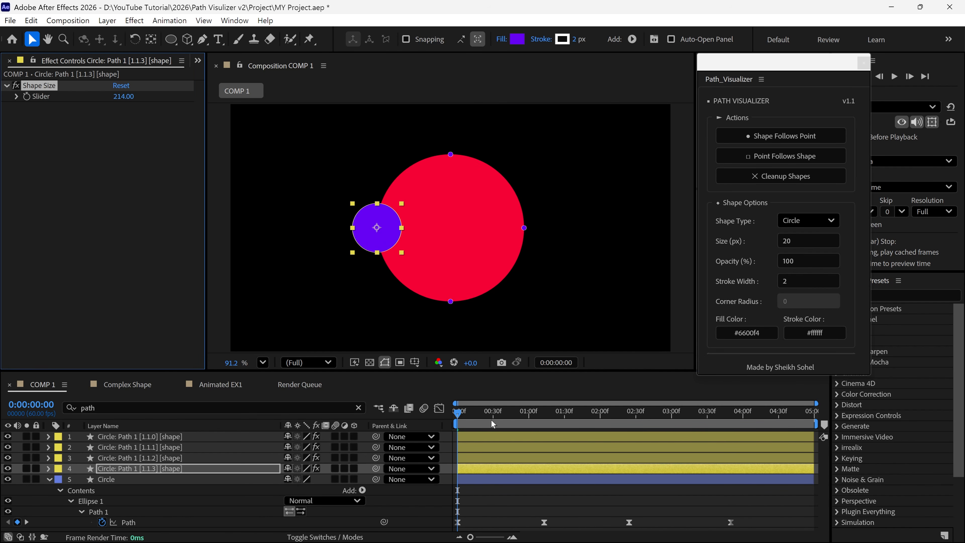
{"action": "key", "text": "space"}
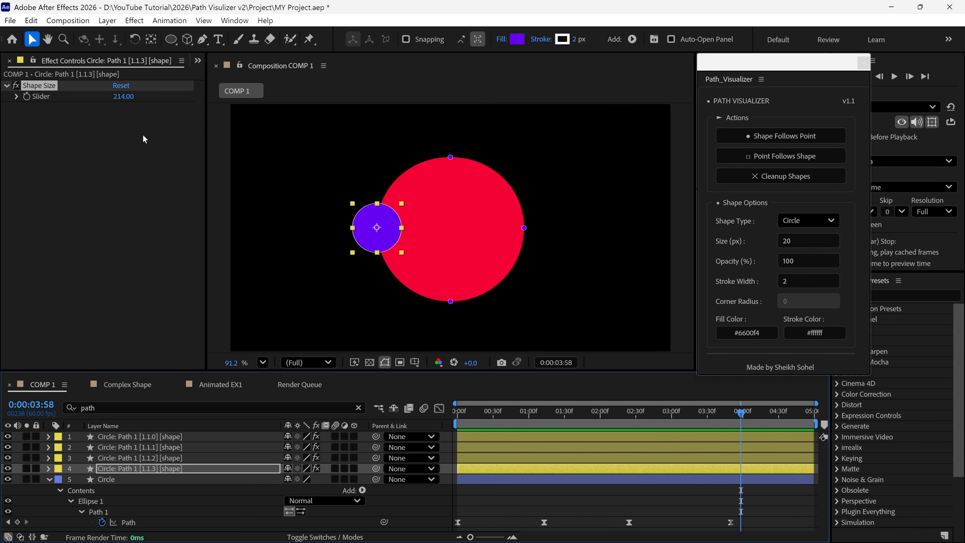
{"action": "left_click", "coordinate": [123, 96]}
{"action": "type", "text": "20"}
{"action": "key", "text": "Return"}
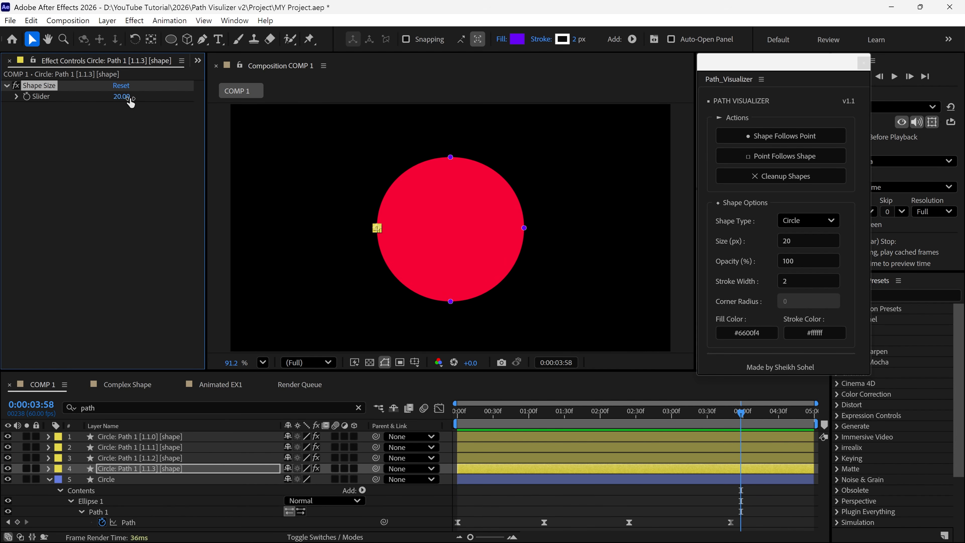
{"action": "left_click_drag", "start_coordinate": [742, 413], "coordinate": [441, 422]}
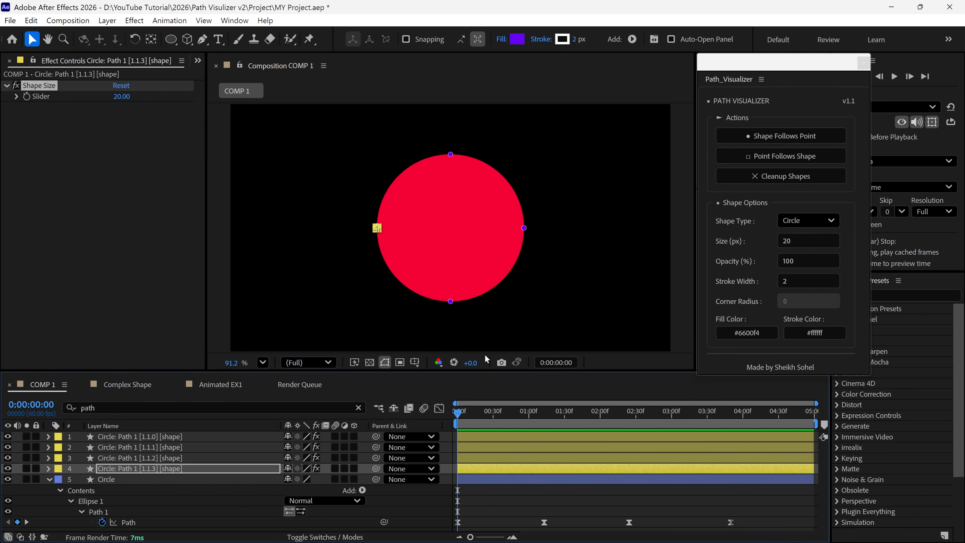
In the Complex Shape composition, find the path property of S Outlines and generate circle shapes that follow its points
{"action": "left_click", "coordinate": [145, 385]}
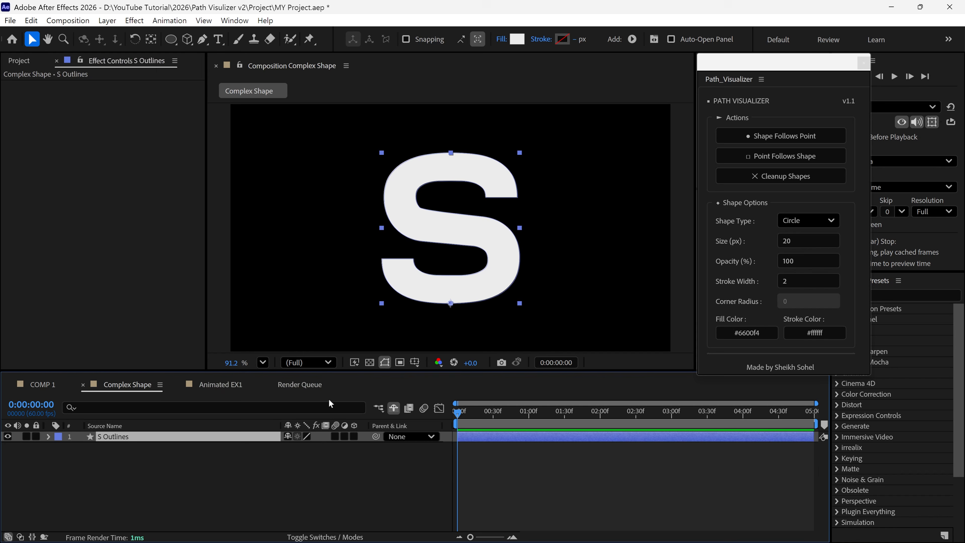
{"action": "key", "text": "g"}
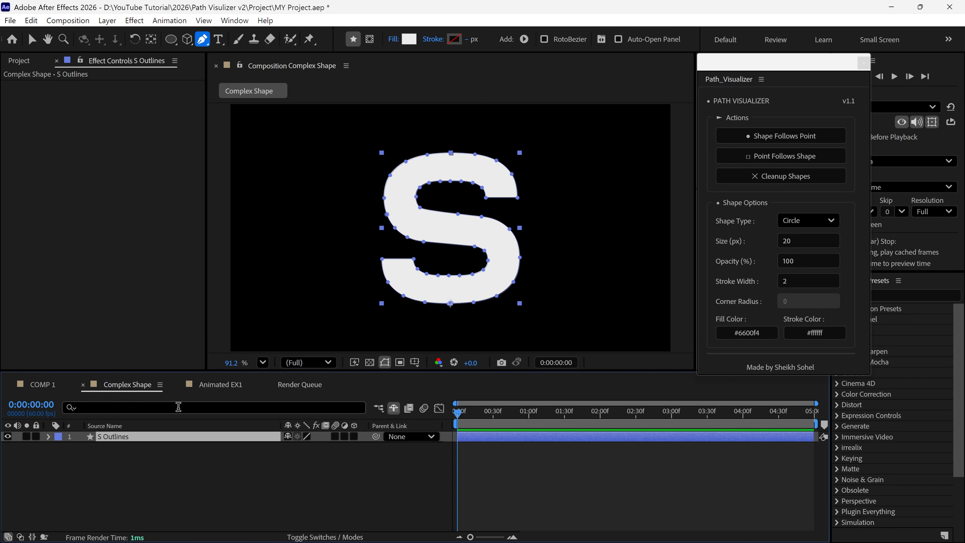
{"action": "left_click", "coordinate": [178, 407]}
{"action": "type", "text": "path"}
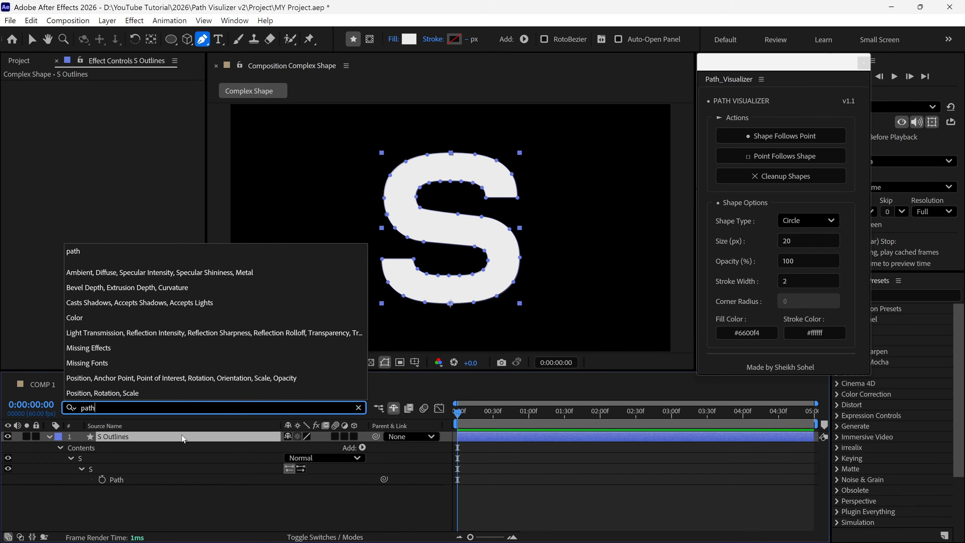
{"action": "left_click", "coordinate": [117, 480]}
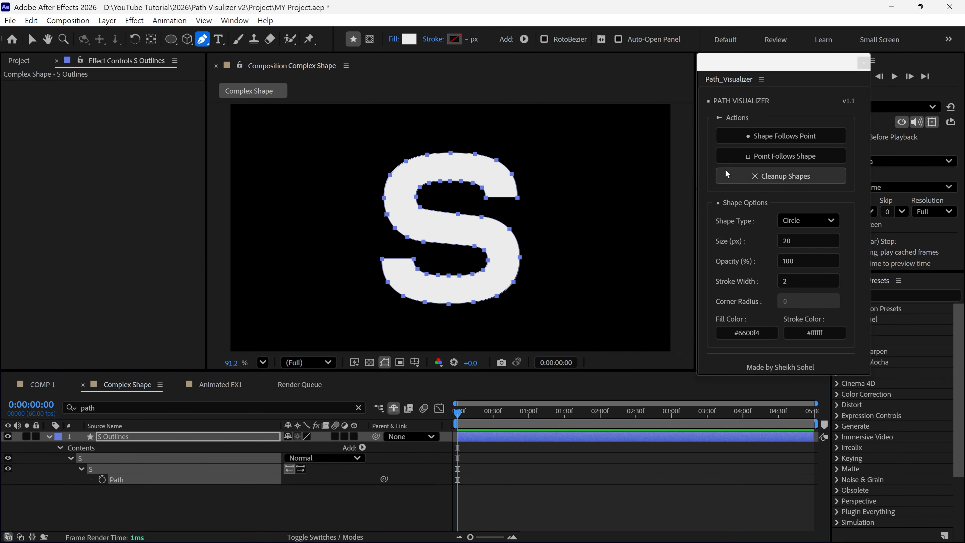
{"action": "left_click", "coordinate": [782, 142]}
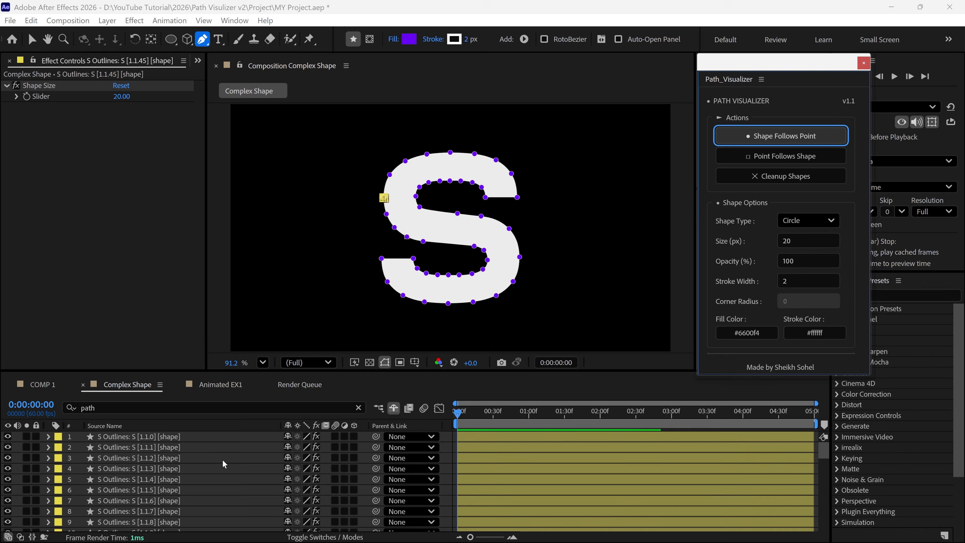
Examine the list of generated S Outlines shape layers and select several to match them with their points on the letter
{"action": "key", "text": "grave"}
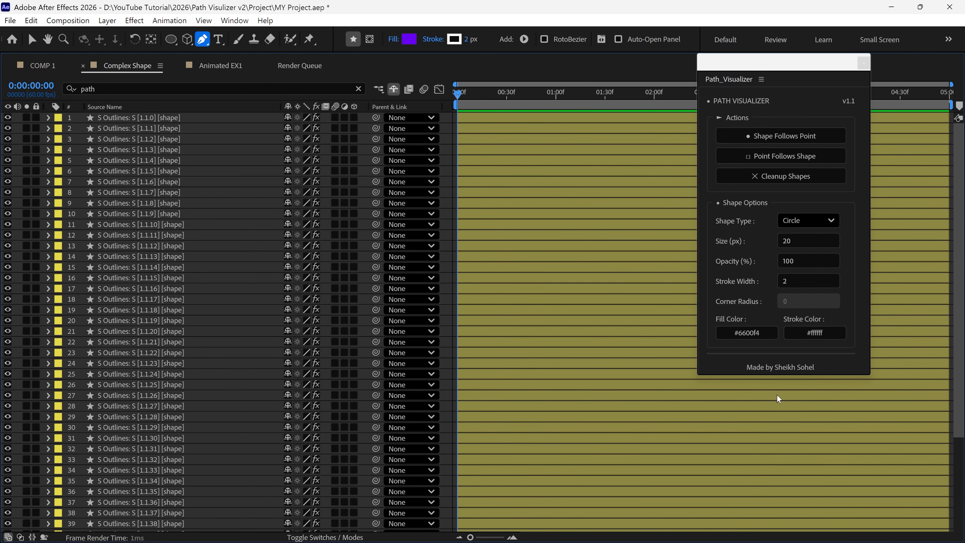
{"action": "scroll", "coordinate": [963, 228], "scroll_direction": "down", "scroll_amount": 5}
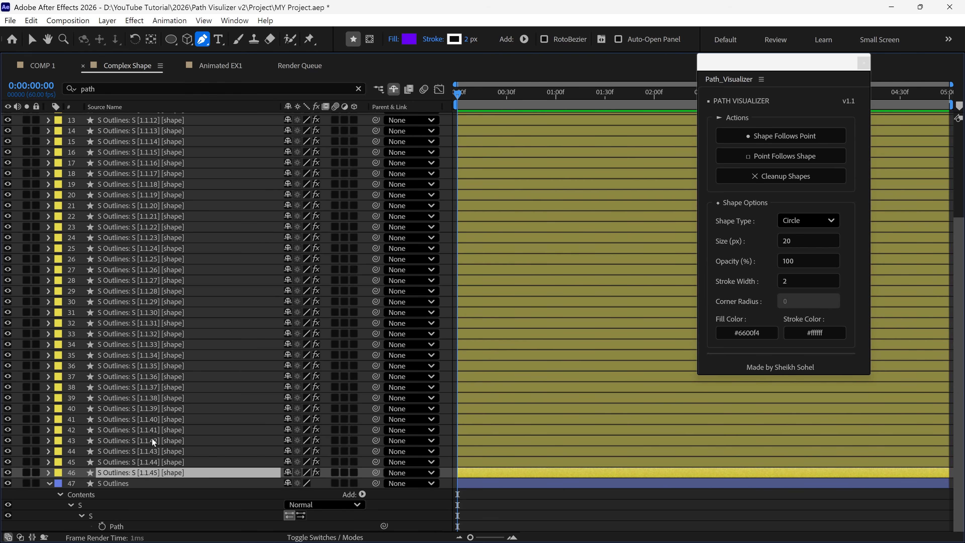
{"action": "scroll", "coordinate": [956, 361], "scroll_direction": "up", "scroll_amount": 5}
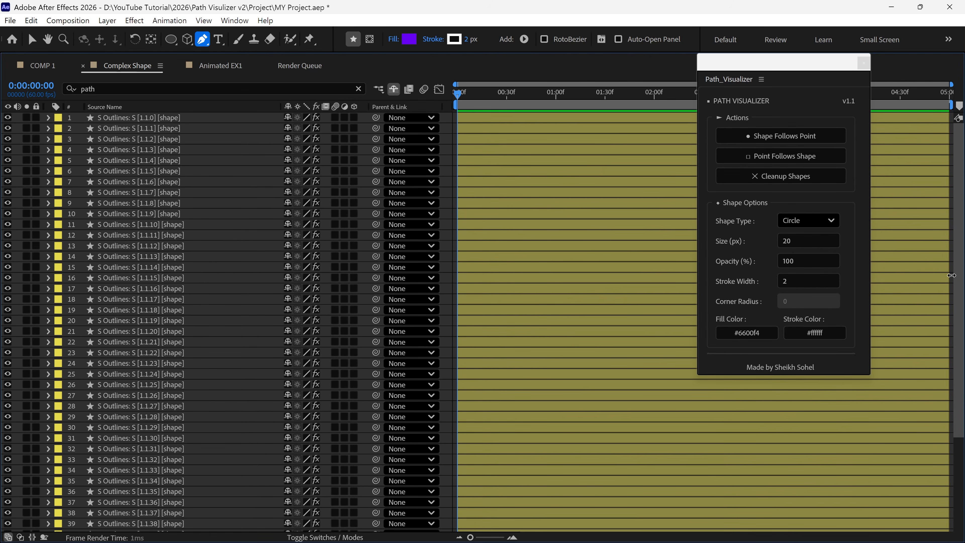
{"action": "key", "text": "grave"}
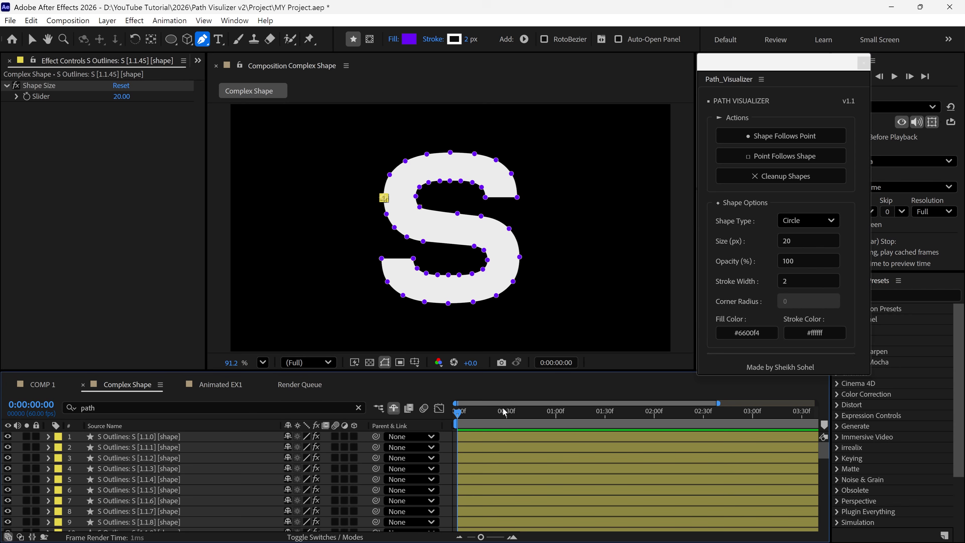
{"action": "left_click", "coordinate": [156, 440]}
{"action": "left_click", "coordinate": [150, 458]}
{"action": "left_click", "coordinate": [146, 469]}
{"action": "left_click", "coordinate": [139, 489]}
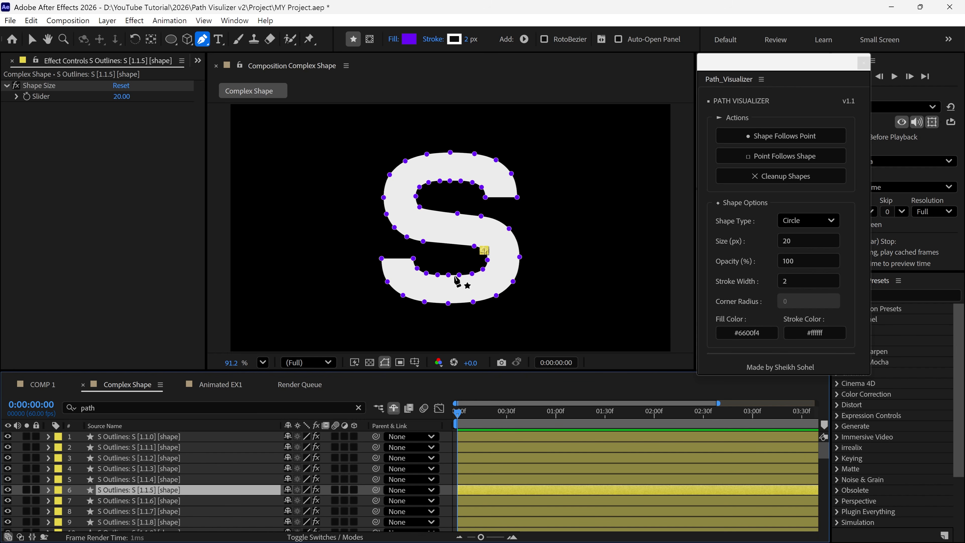
{"action": "left_click", "coordinate": [152, 437]}
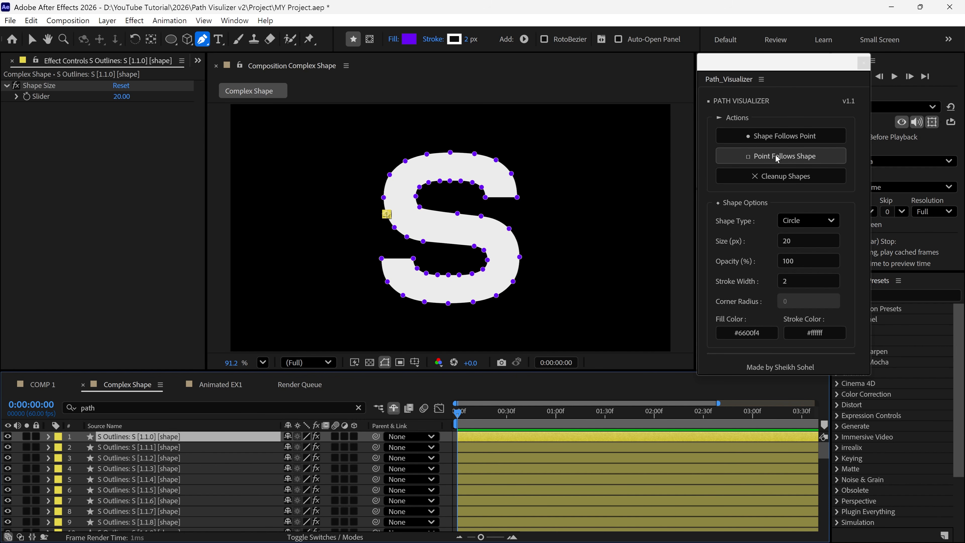
Clean up all generated point shape layers in the Complex Shape composition and close the Path_Visualizer script window
{"action": "left_click", "coordinate": [769, 178]}
{"action": "left_click", "coordinate": [506, 322]}
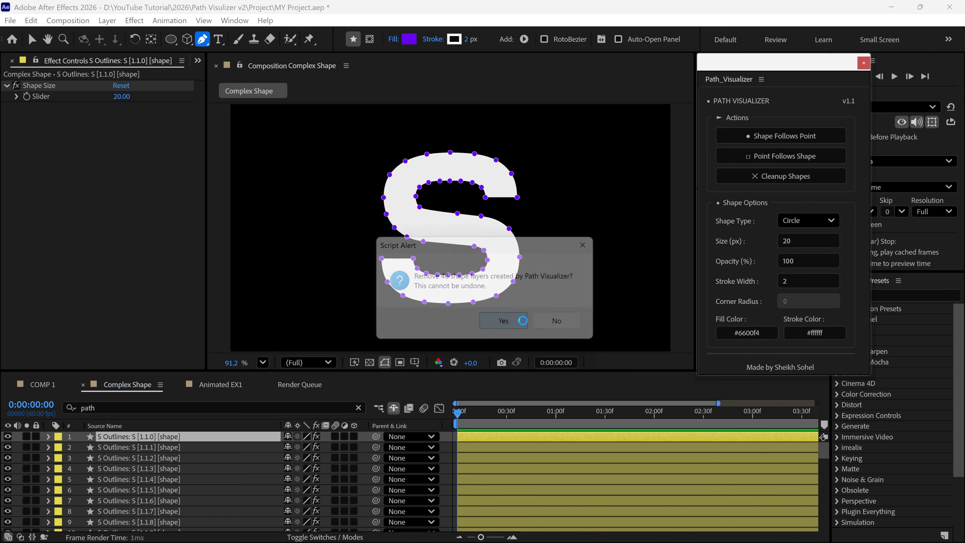
{"action": "left_click", "coordinate": [864, 63]}
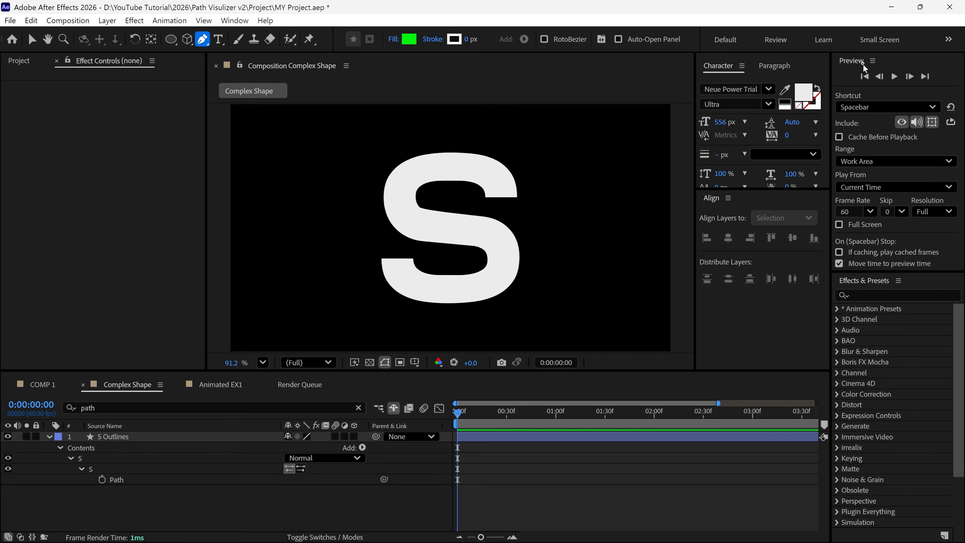
Clear the timeline's "path" filter and open the Path_Visualizer_V2.1.jsx script
{"action": "left_click", "coordinate": [358, 407]}
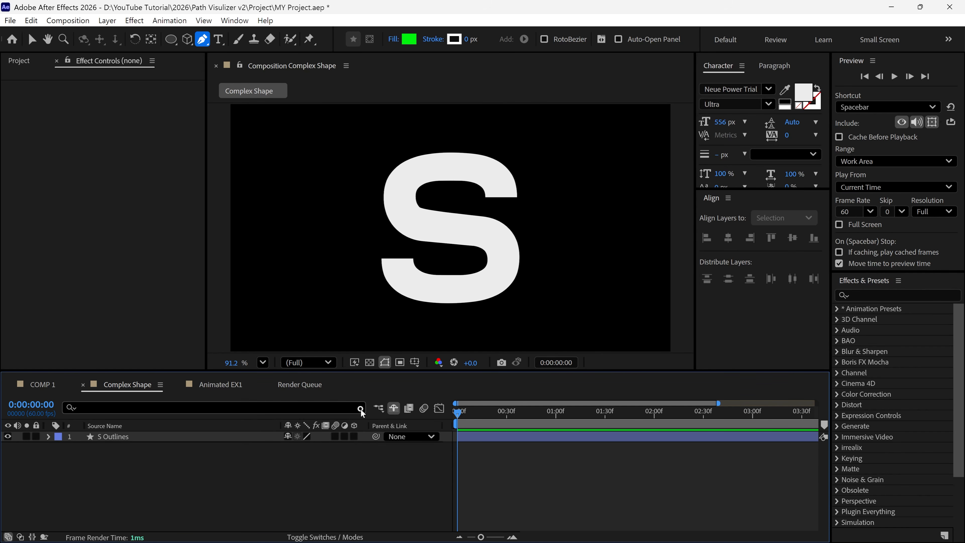
{"action": "key", "text": "v"}
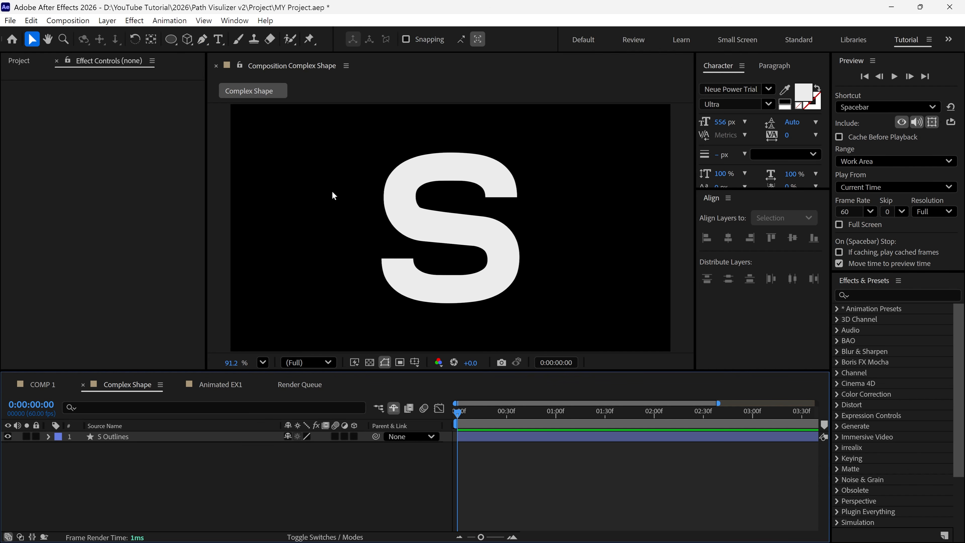
{"action": "left_click", "coordinate": [235, 20]}
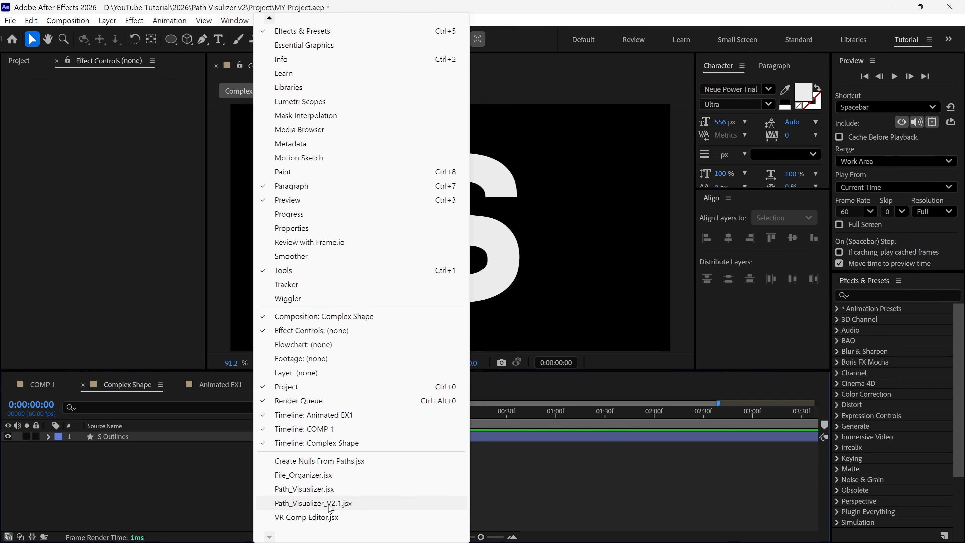
{"action": "left_click", "coordinate": [329, 503]}
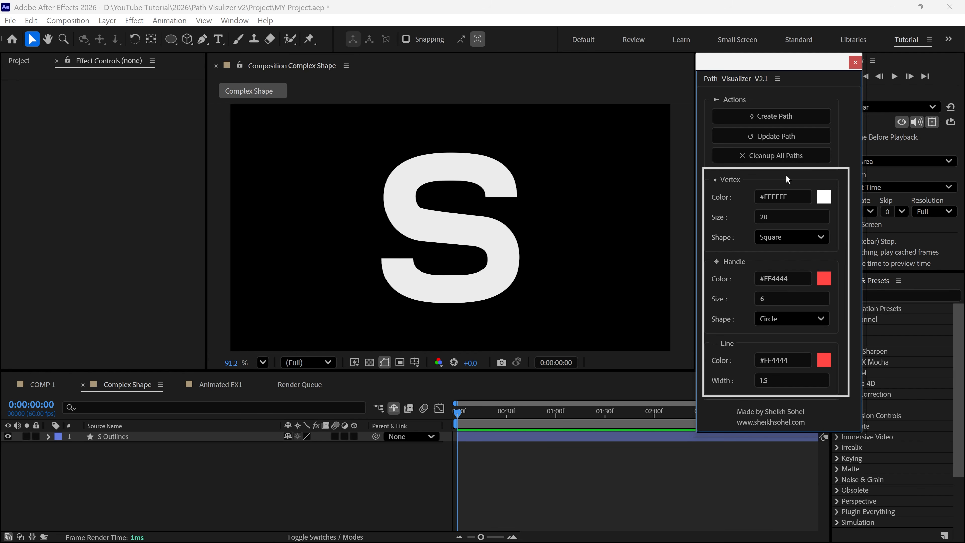
Create a path overlay for the S Outlines layer and inspect its vertices and handles up close
{"action": "left_click", "coordinate": [441, 299]}
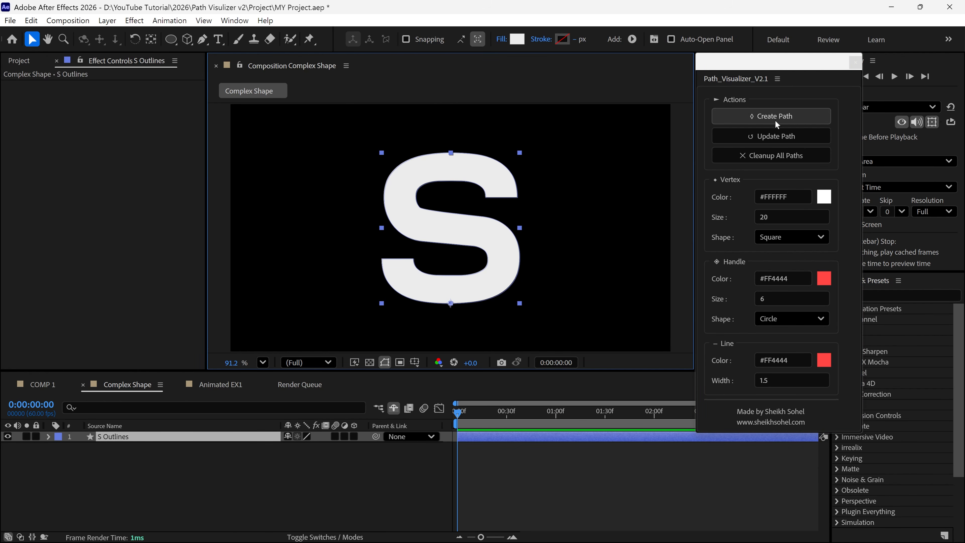
{"action": "left_click", "coordinate": [765, 119]}
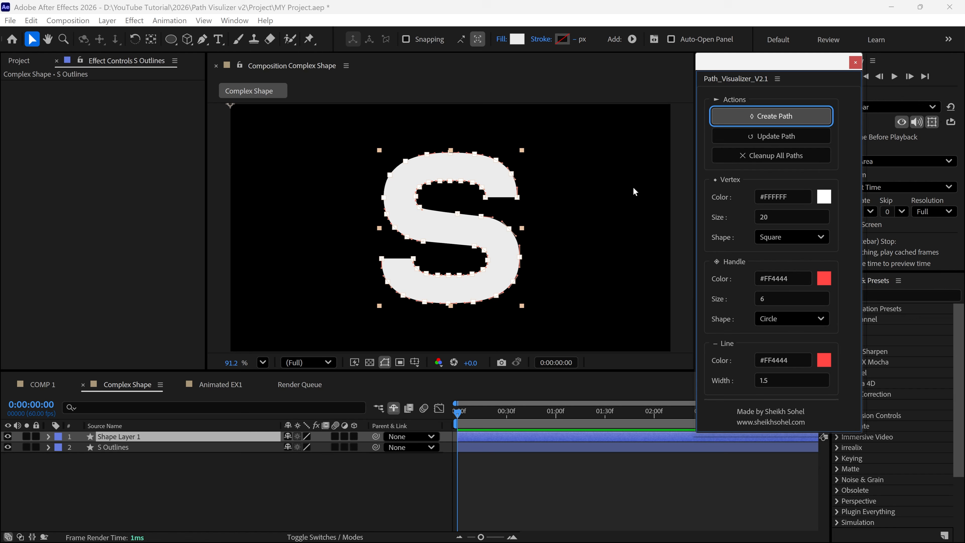
{"action": "key", "text": "grave"}
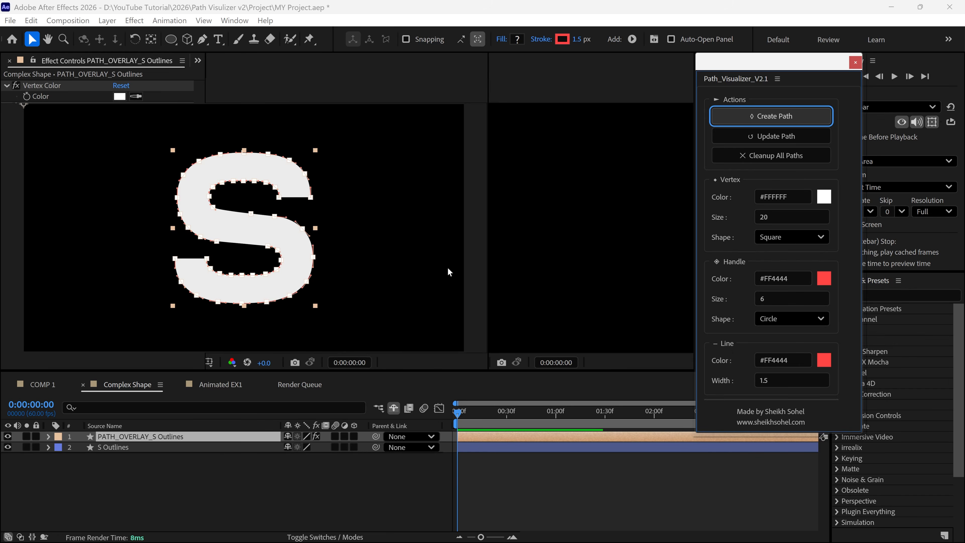
{"action": "scroll", "coordinate": [495, 317], "scroll_direction": "up", "scroll_amount": 2}
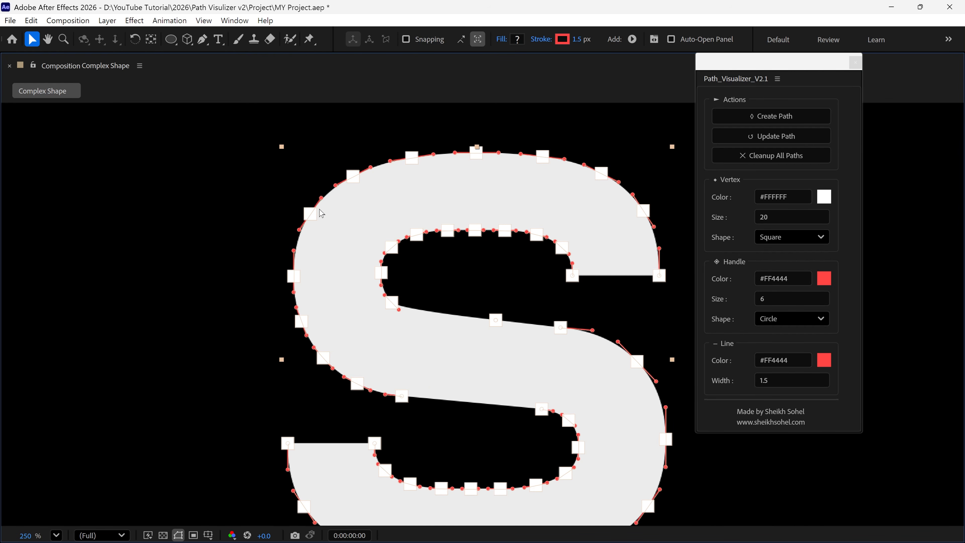
{"action": "key", "text": "grave"}
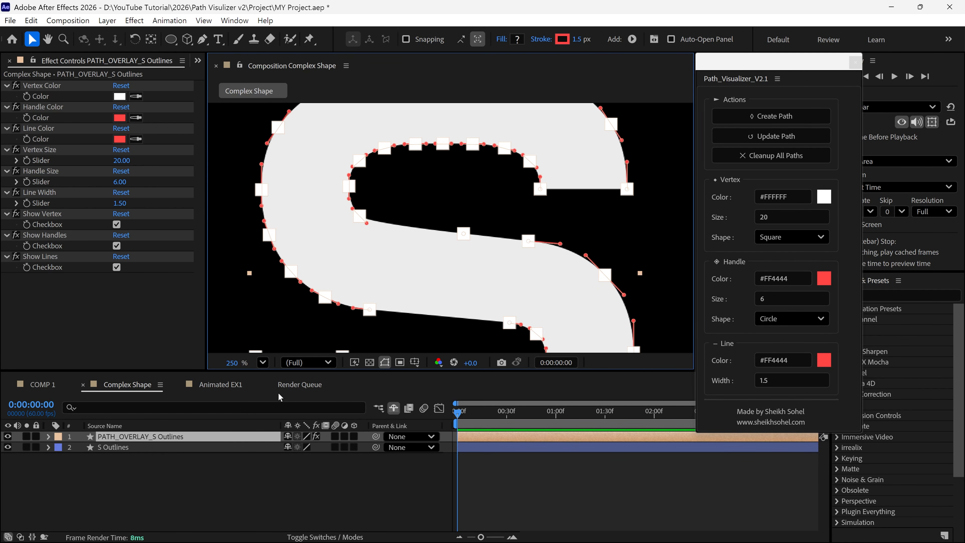
Compare the letter and its path overlay by hiding and showing each of the two layers
{"action": "left_click", "coordinate": [135, 436]}
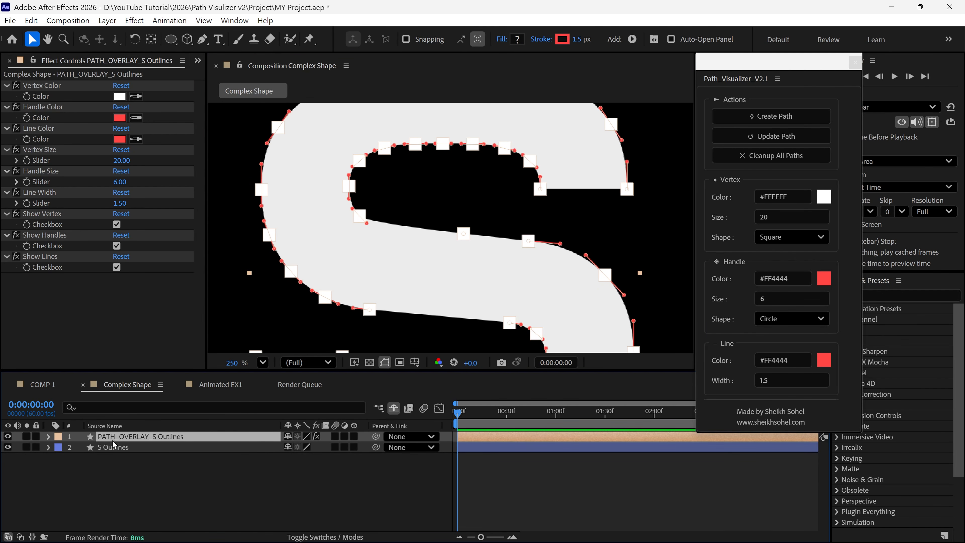
{"action": "left_click", "coordinate": [8, 437]}
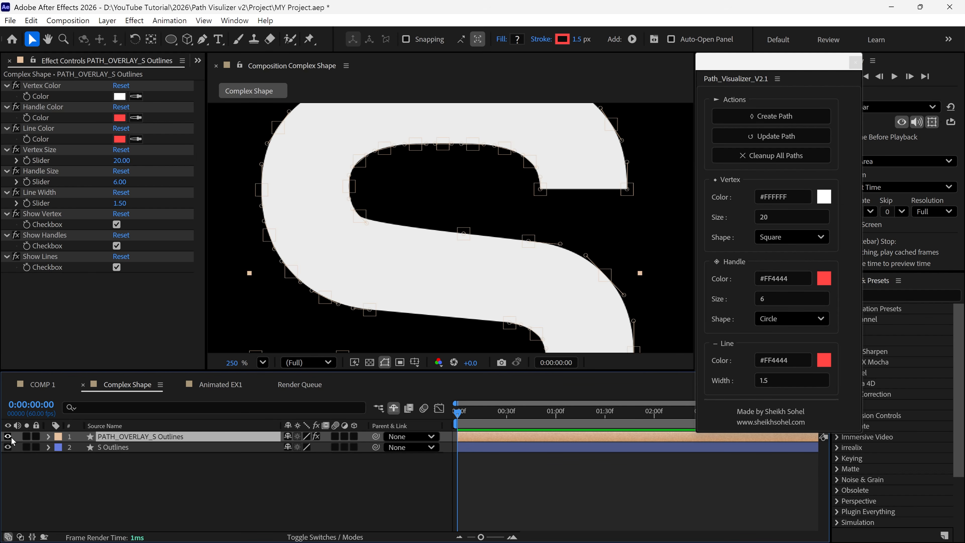
{"action": "left_click", "coordinate": [7, 448]}
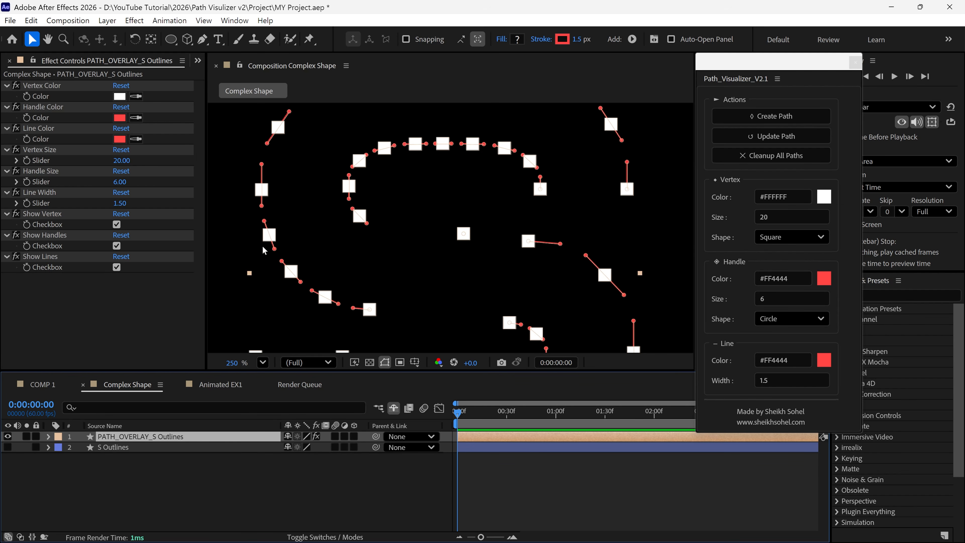
{"action": "left_click", "coordinate": [7, 447]}
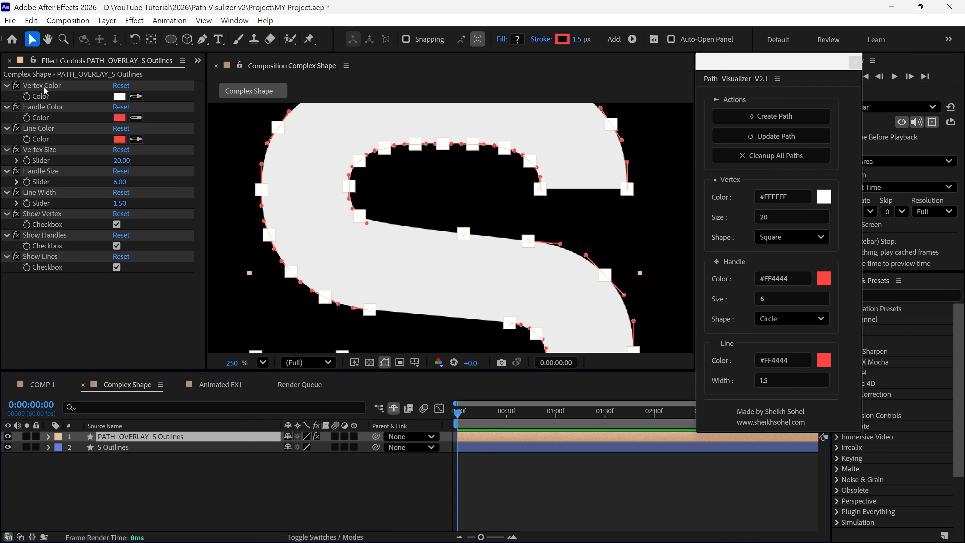
Set the path overlay's vertex color to bright red and its vertex size to 10
{"action": "left_click", "coordinate": [117, 96]}
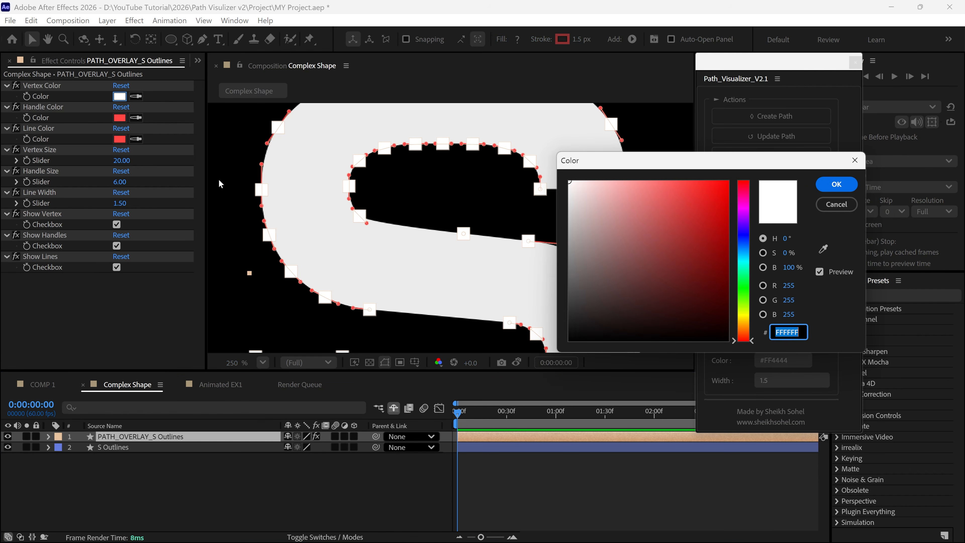
{"action": "left_click", "coordinate": [723, 188]}
{"action": "left_click", "coordinate": [834, 185]}
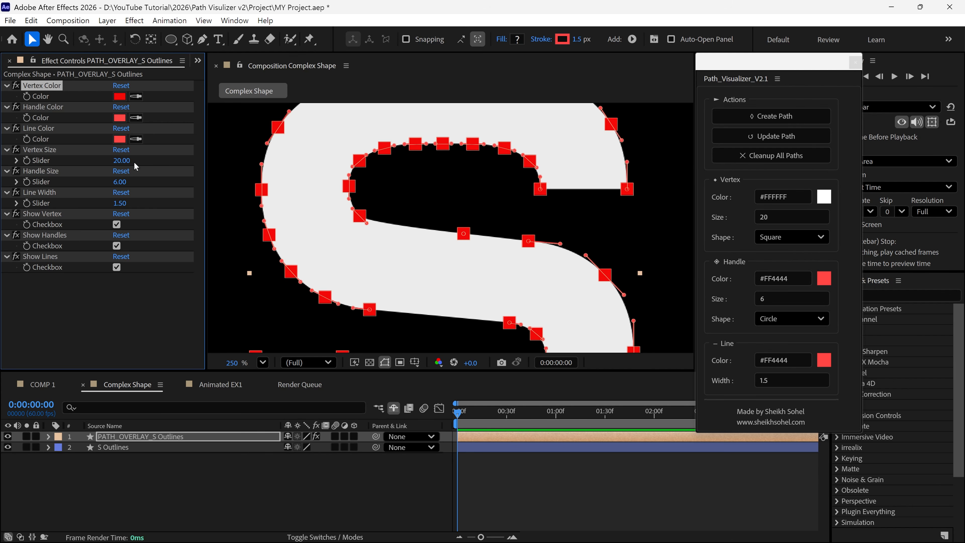
{"action": "left_click", "coordinate": [122, 160]}
{"action": "type", "text": "10"}
{"action": "key", "text": "Return"}
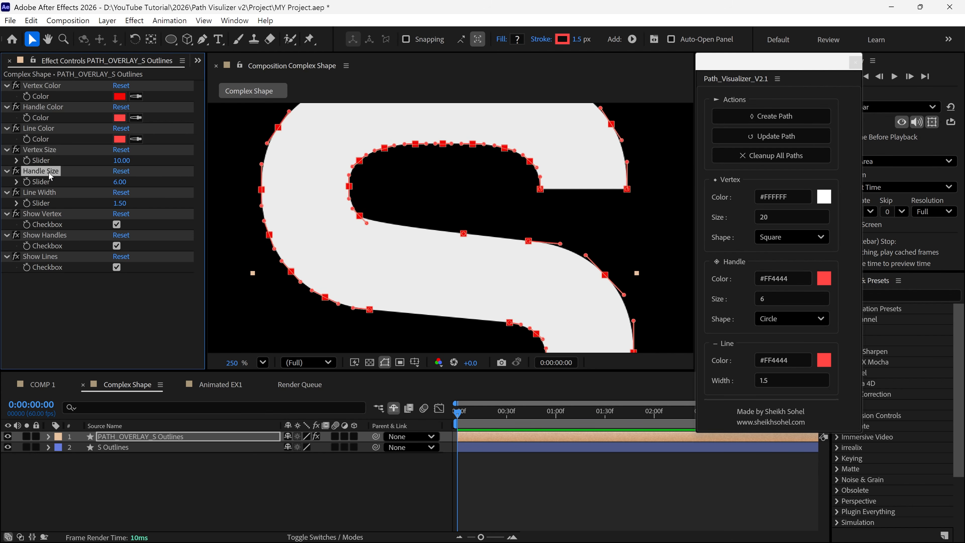
Try enlarging the path overlay's handles to a size of about 54 and undo the change
{"action": "left_click_drag", "start_coordinate": [120, 182], "coordinate": [127, 187]}
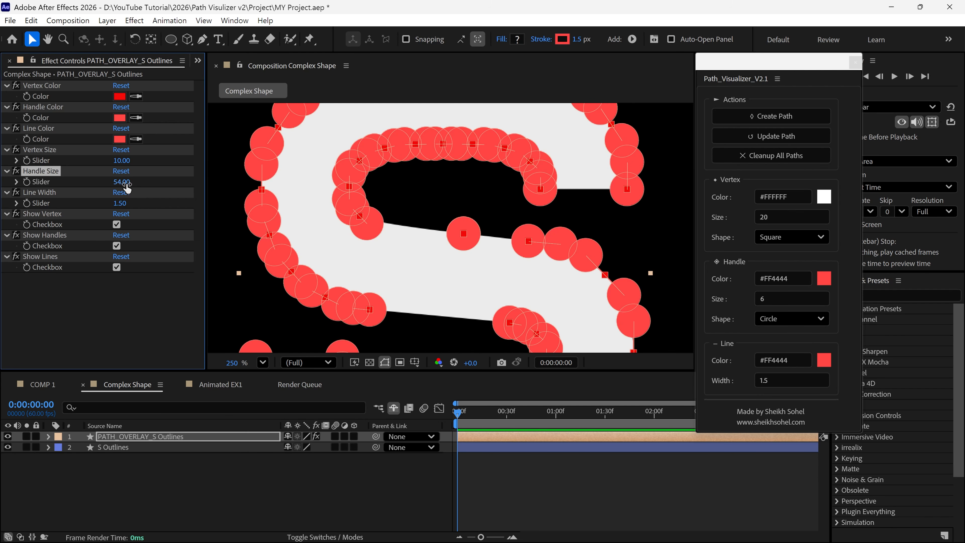
{"action": "key", "text": "ctrl+z"}
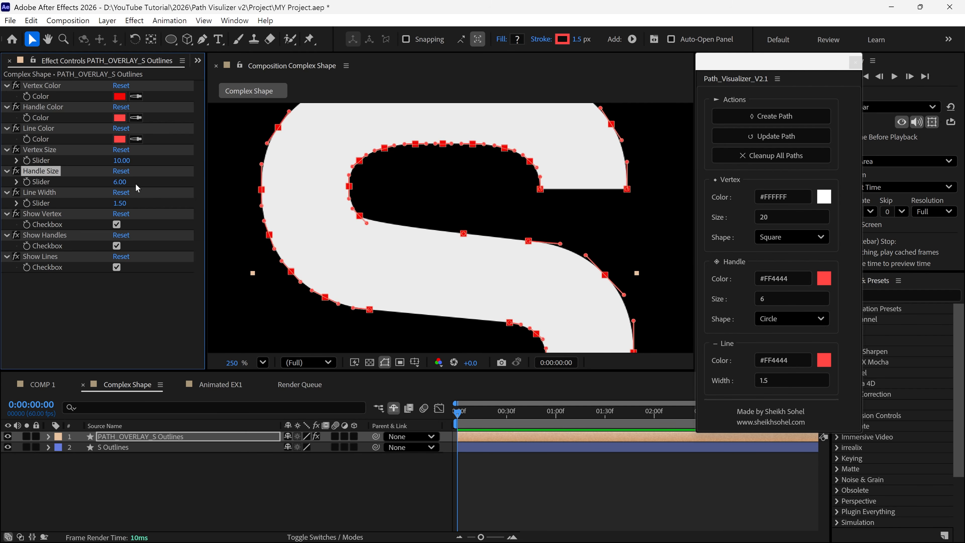
Hide the S Outlines overlay's vertices, handles and lines one after another, and show them all again
{"action": "left_click", "coordinate": [117, 224]}
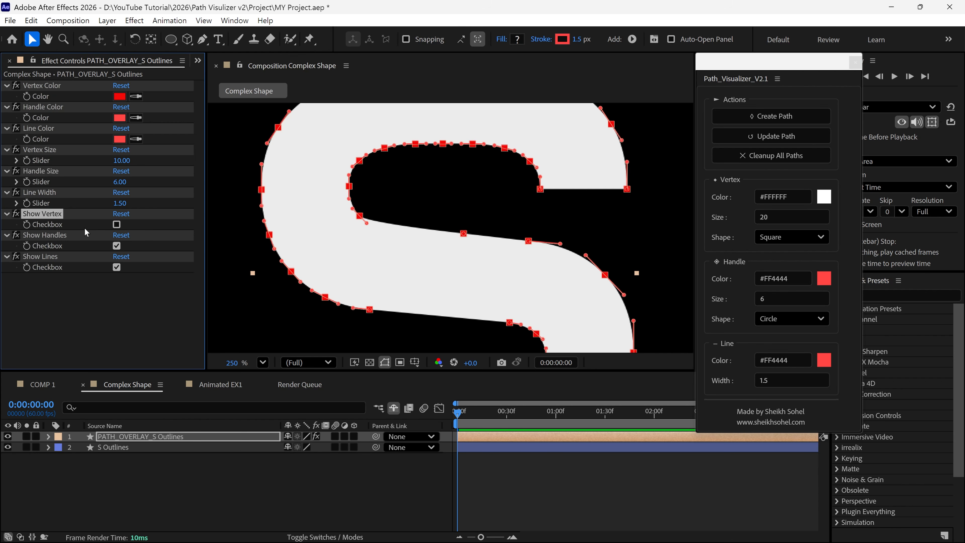
{"action": "left_click", "coordinate": [117, 246]}
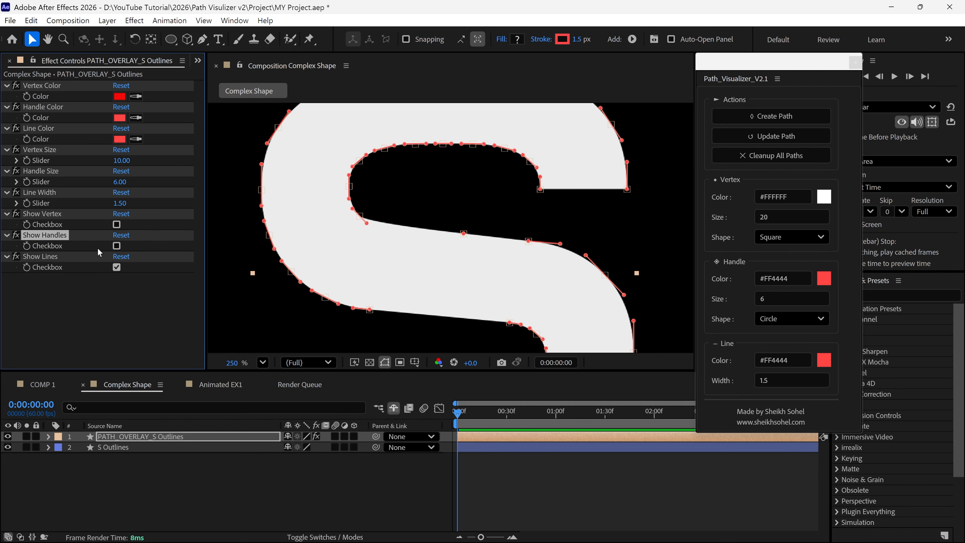
{"action": "left_click", "coordinate": [117, 267]}
{"action": "left_click", "coordinate": [117, 267]}
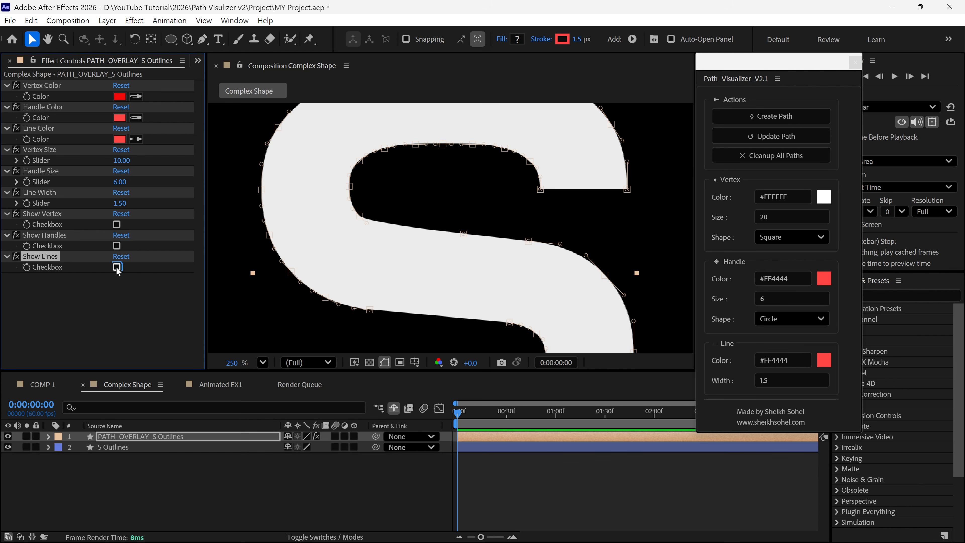
{"action": "left_click", "coordinate": [116, 245]}
{"action": "left_click", "coordinate": [117, 225]}
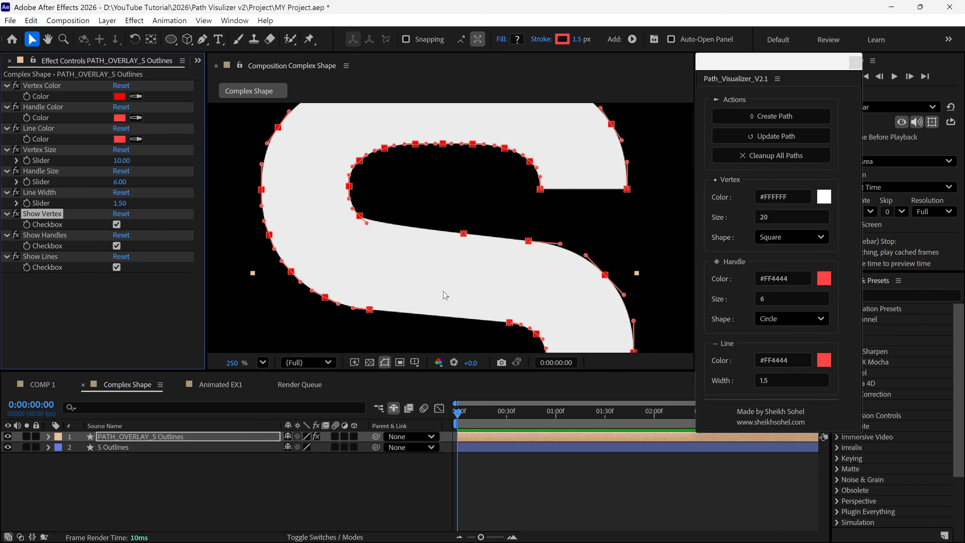
Switch to the Animated EX1 composition and preview the red circle's animation, returning to the first frame
{"action": "key", "text": "shift+slash"}
{"action": "left_click", "coordinate": [206, 385]}
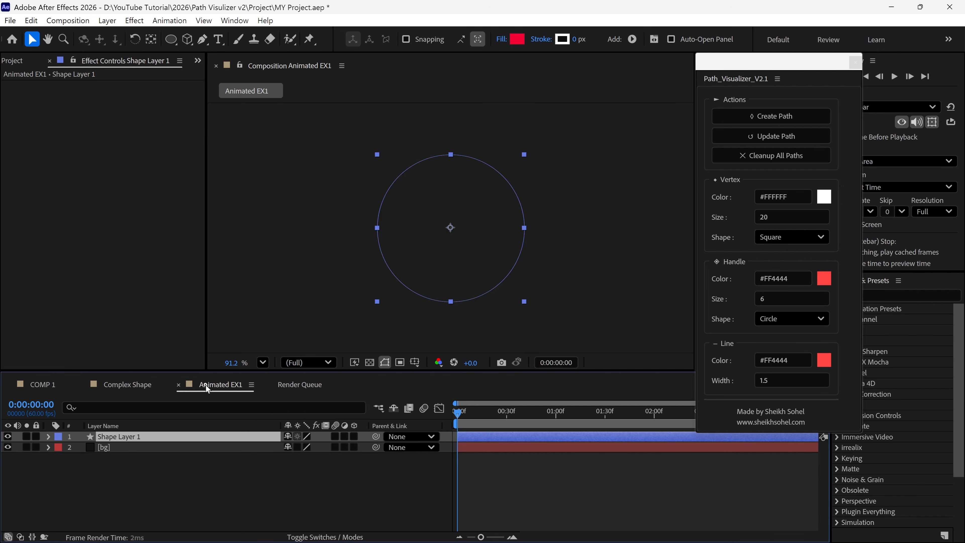
{"action": "key", "text": "space"}
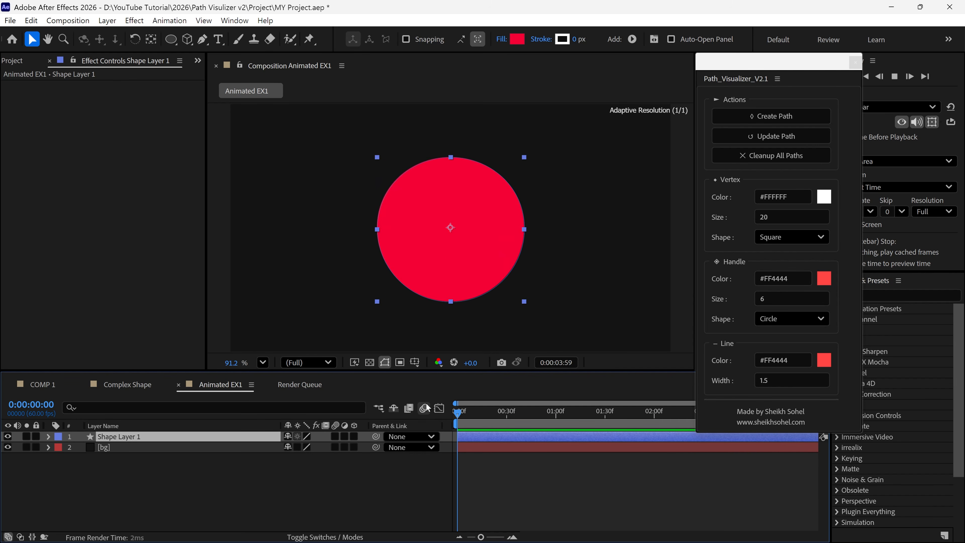
{"action": "key", "text": "space"}
{"action": "key", "text": "Home"}
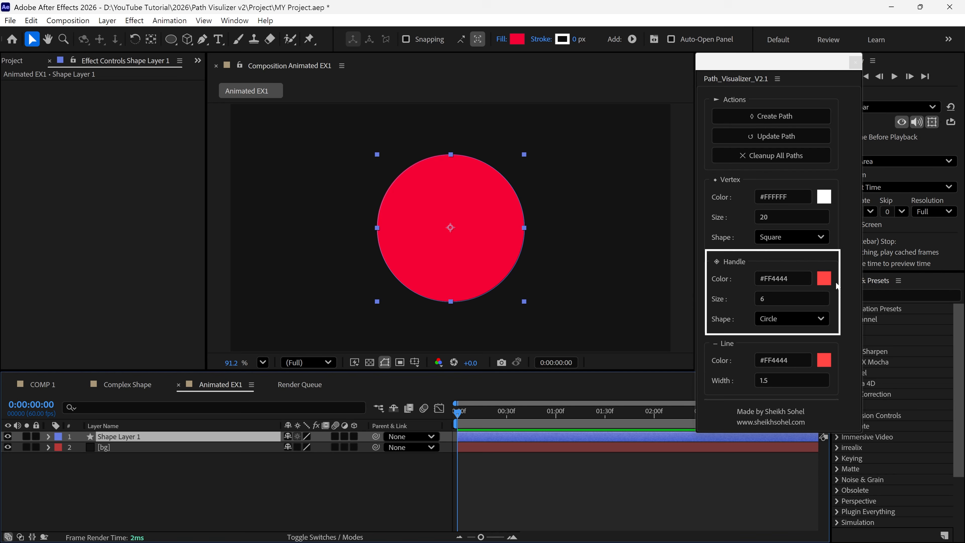
Set both the handle color and the line color in Path Visualizer to white
{"action": "left_click", "coordinate": [824, 280]}
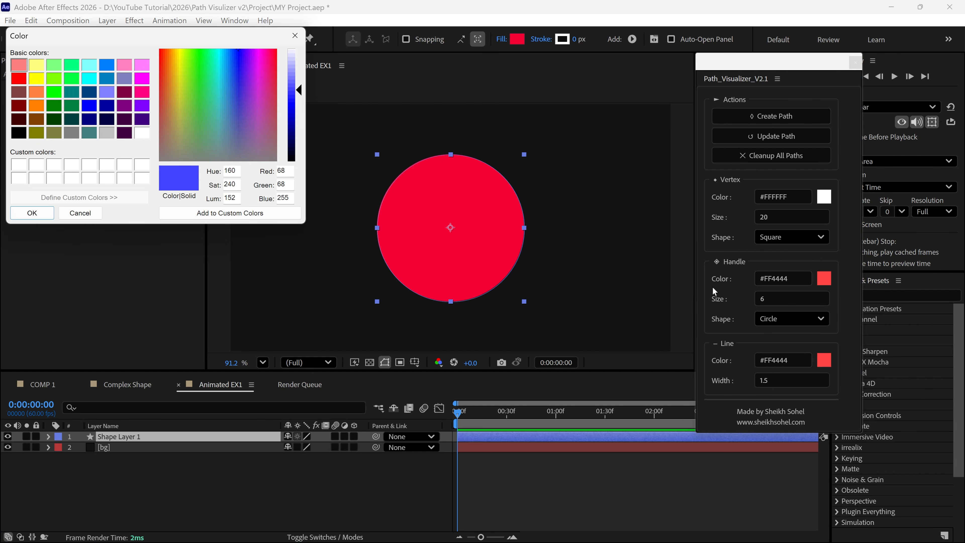
{"action": "left_click", "coordinate": [142, 133]}
{"action": "left_click", "coordinate": [42, 215]}
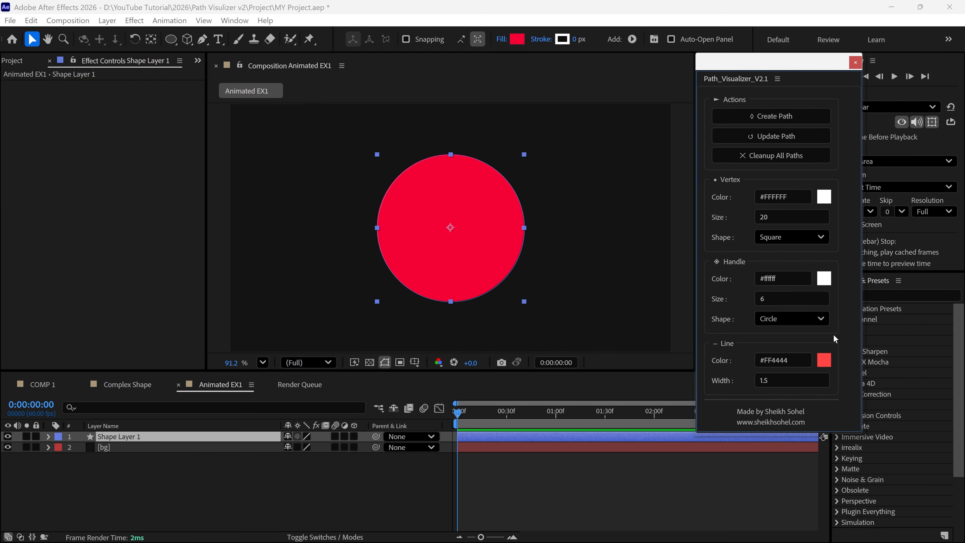
{"action": "left_click", "coordinate": [825, 361]}
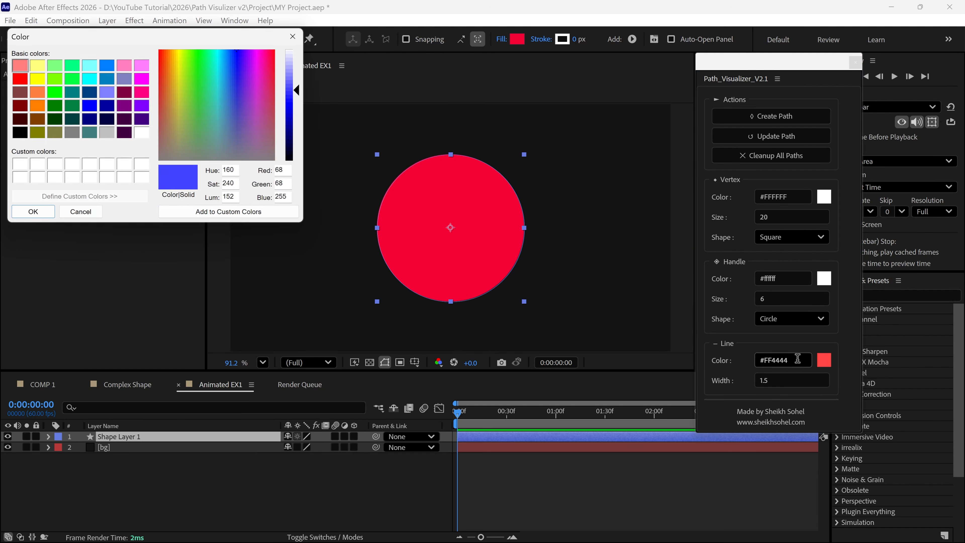
{"action": "left_click", "coordinate": [142, 134]}
{"action": "left_click", "coordinate": [32, 213]}
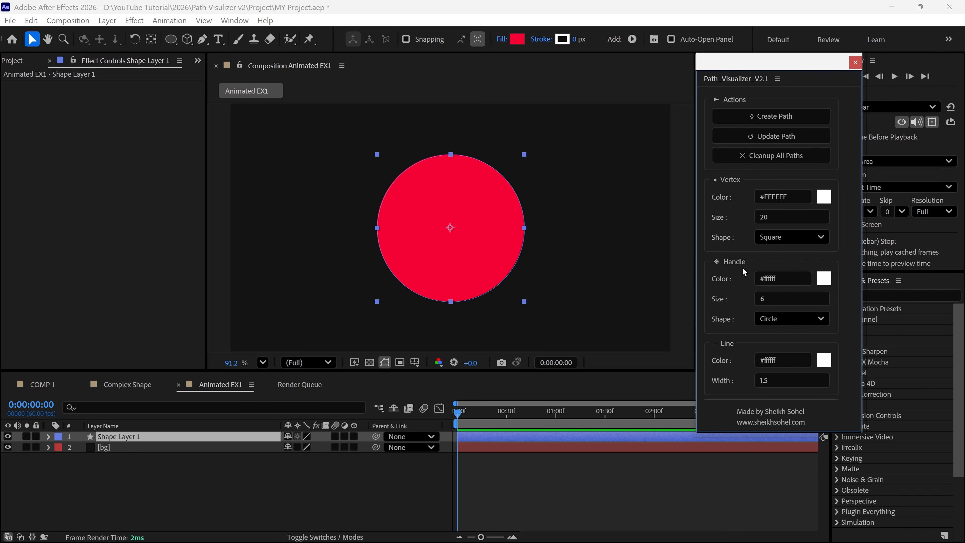
Choose Diamond as the vertex shape in Path Visualizer and keep the handle shape as Circle
{"action": "left_click", "coordinate": [786, 237]}
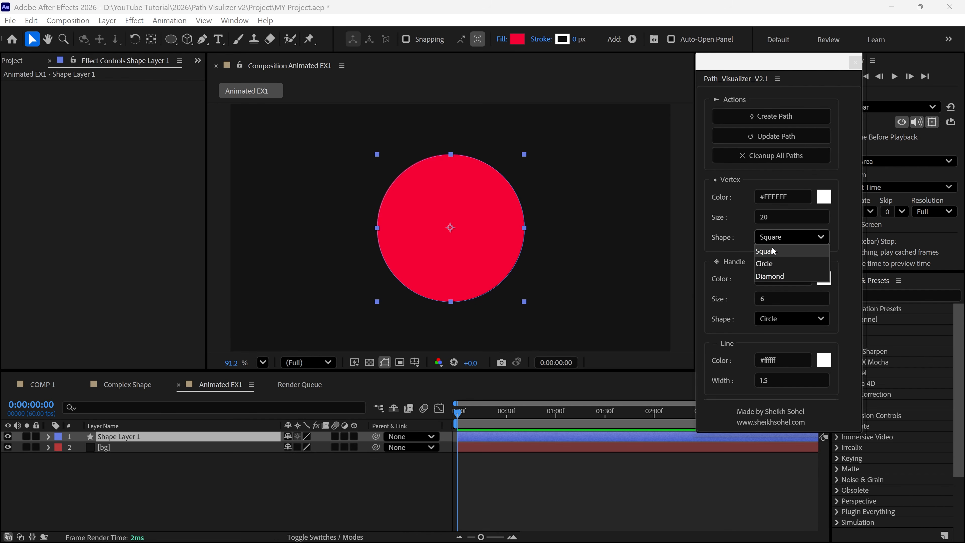
{"action": "left_click", "coordinate": [769, 277]}
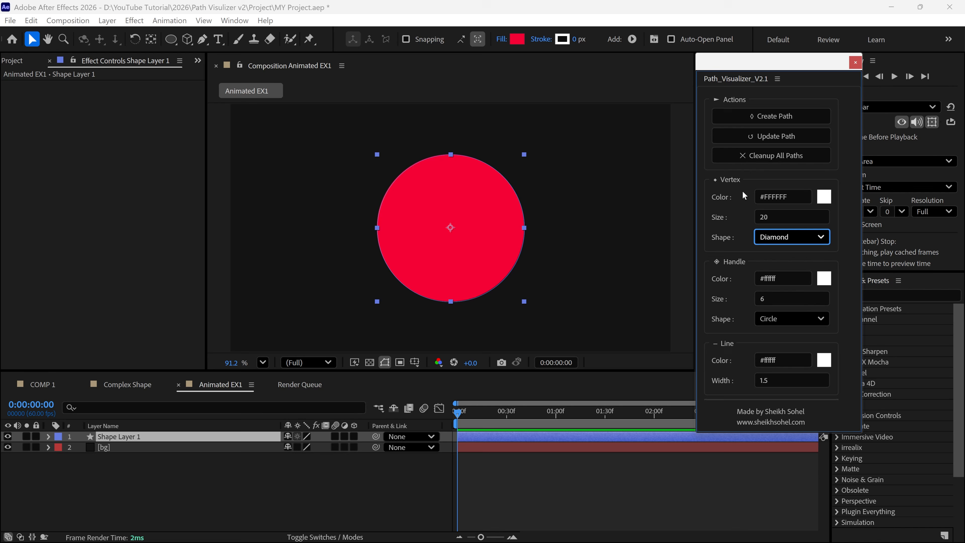
{"action": "left_click", "coordinate": [789, 319]}
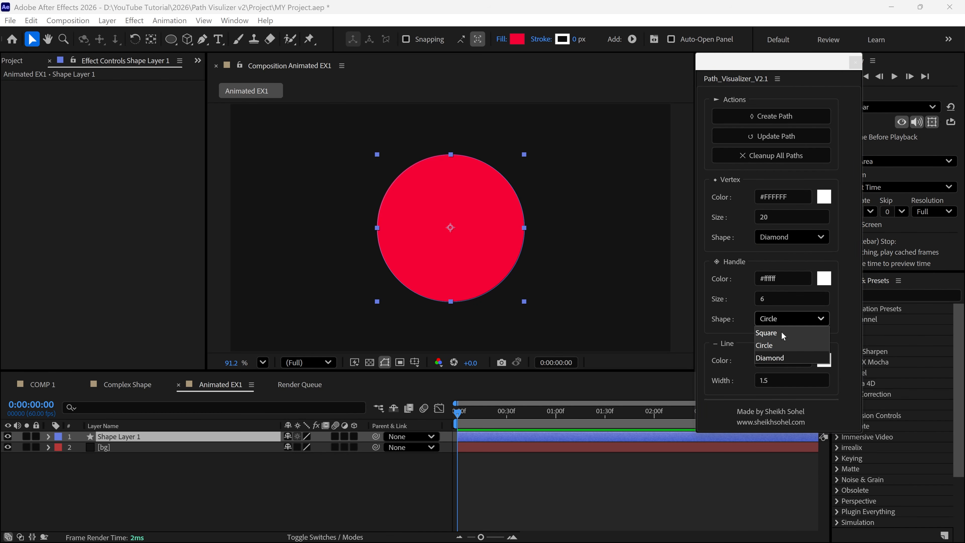
{"action": "left_click", "coordinate": [780, 318]}
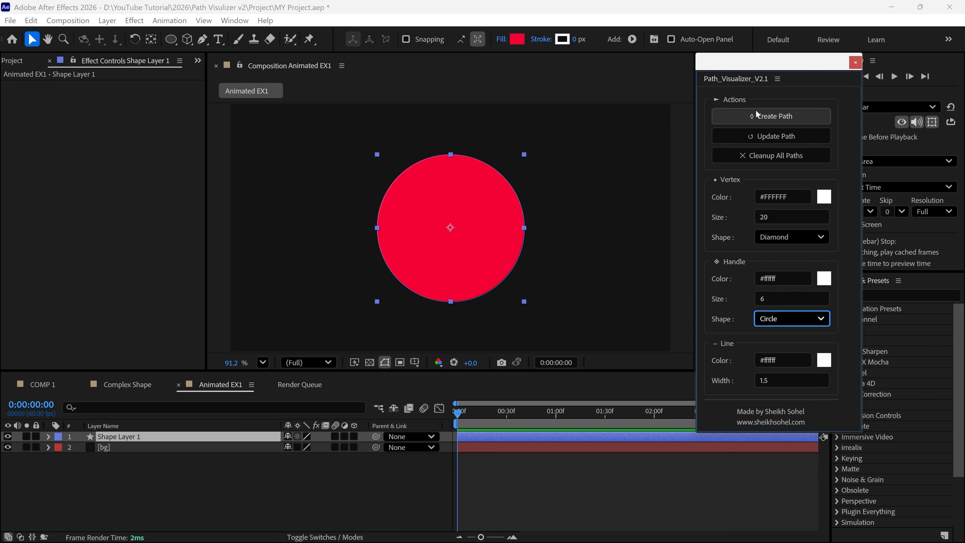
Create a path overlay for Shape Layer 1, inspect a vertex up close and preview the animation with the overlay
{"action": "left_click", "coordinate": [784, 121]}
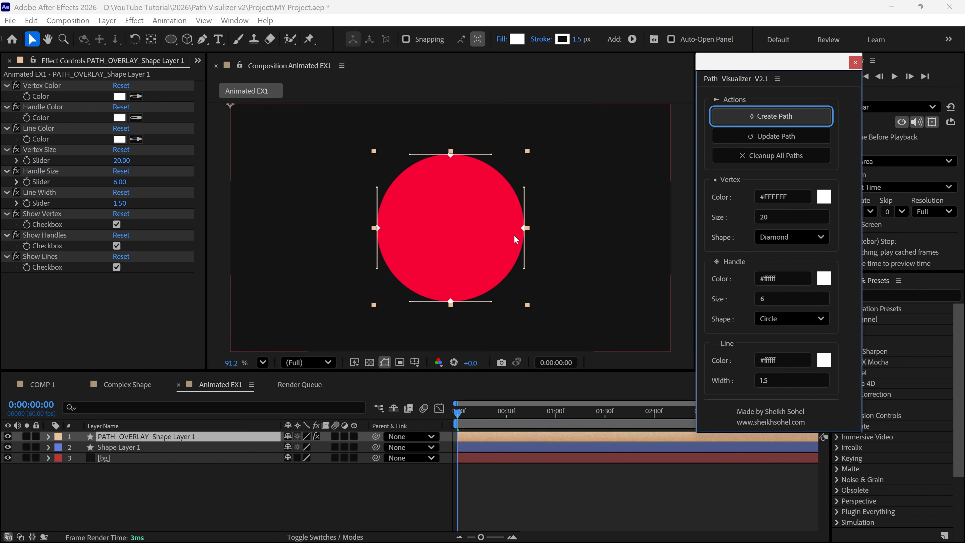
{"action": "scroll", "coordinate": [536, 223], "scroll_direction": "up", "scroll_amount": 4}
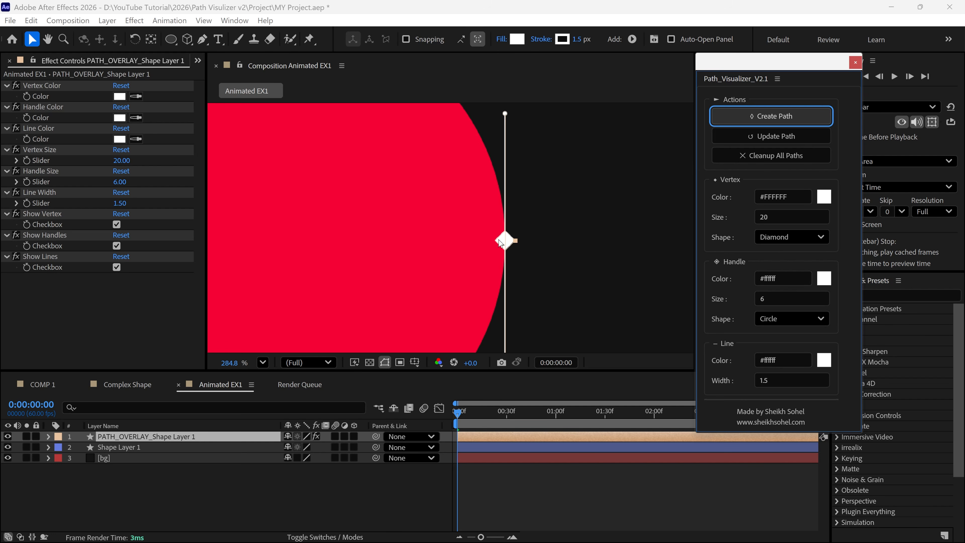
{"action": "scroll", "coordinate": [500, 243], "scroll_direction": "down", "scroll_amount": 4}
{"action": "key", "text": "space"}
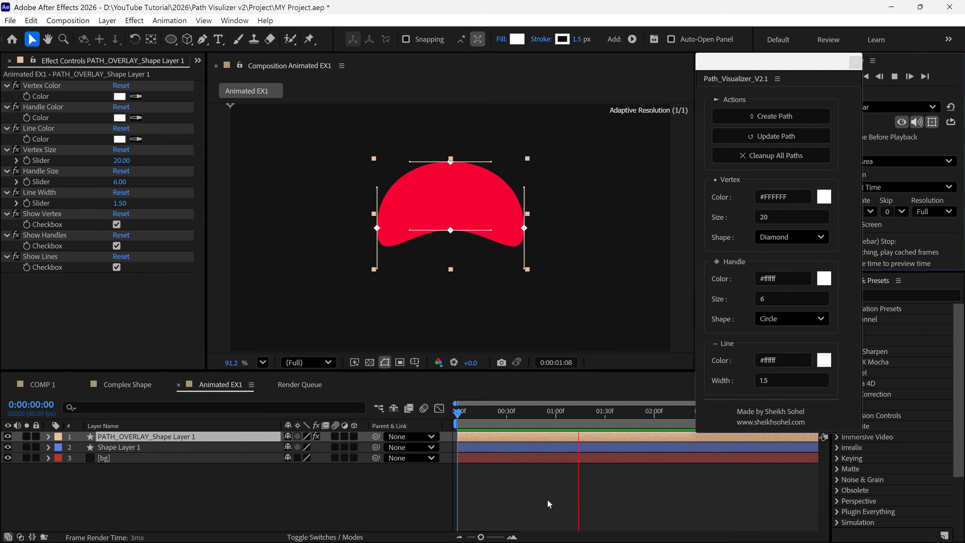
{"action": "key", "text": "space"}
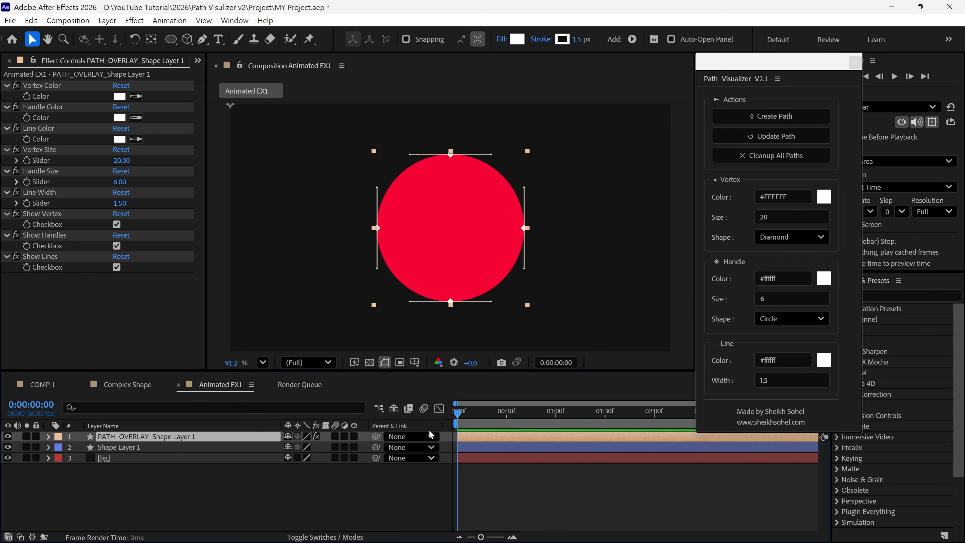
Hide the path overlay layer, preview the circle's animation without it, and show the overlay again at the first frame
{"action": "left_click", "coordinate": [7, 436]}
{"action": "key", "text": "space"}
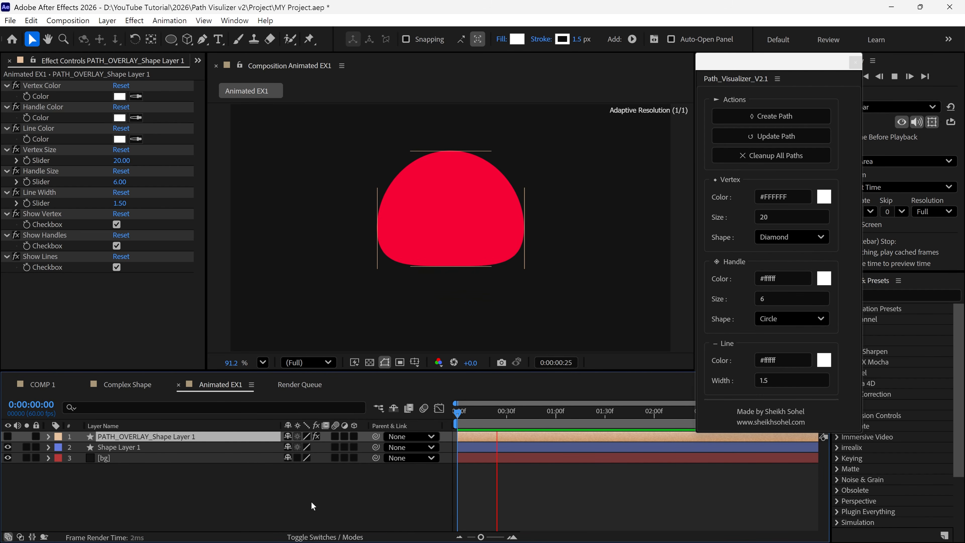
{"action": "key", "text": "space"}
{"action": "left_click", "coordinate": [408, 491]}
{"action": "left_click_drag", "start_coordinate": [531, 415], "coordinate": [449, 455]}
{"action": "left_click", "coordinate": [8, 436]}
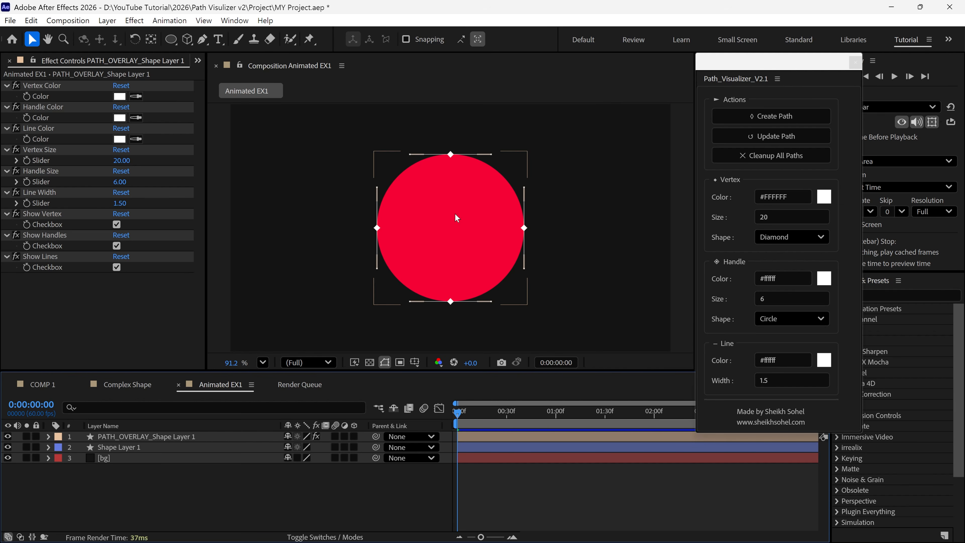
Try moving the handle at the overlay's upper edge directly in the composition, and undo the attempt
{"action": "scroll", "coordinate": [438, 166], "scroll_direction": "up", "scroll_amount": 3}
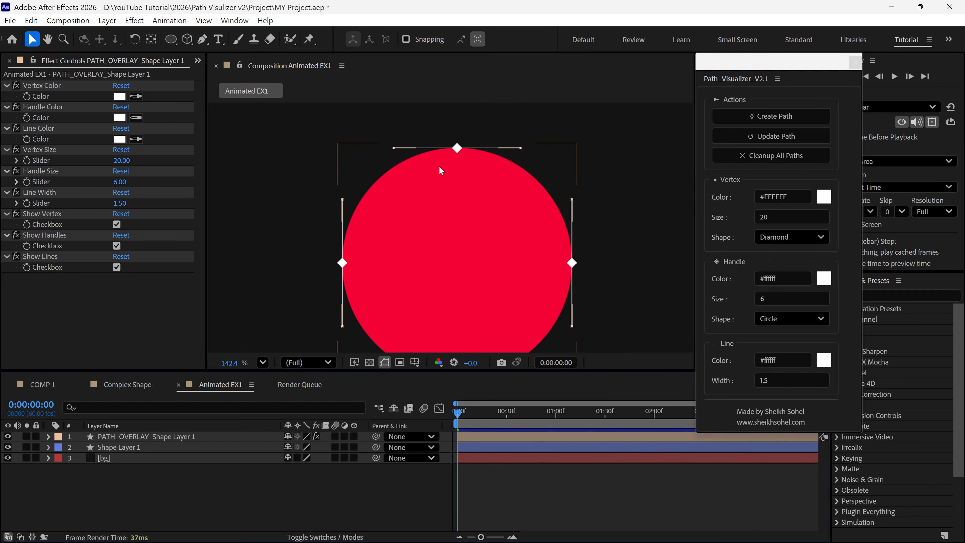
{"action": "left_click", "coordinate": [392, 148]}
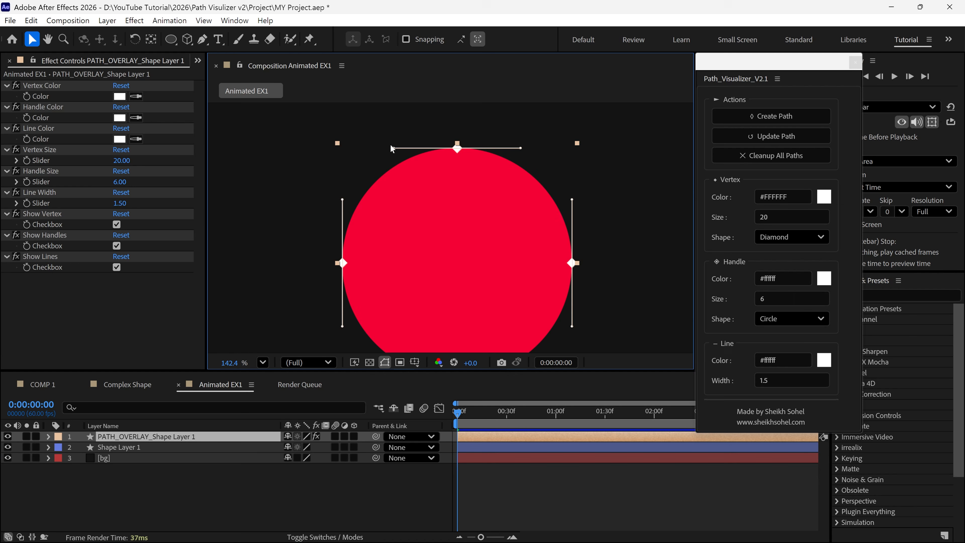
{"action": "mouse_move", "coordinate": [392, 145]}
{"action": "left_mouse_down"}
{"action": "mouse_move", "coordinate": [529, 142]}
{"action": "mouse_move", "coordinate": [293, 133]}
{"action": "left_mouse_up"}
{"action": "key", "text": "ctrl+z"}
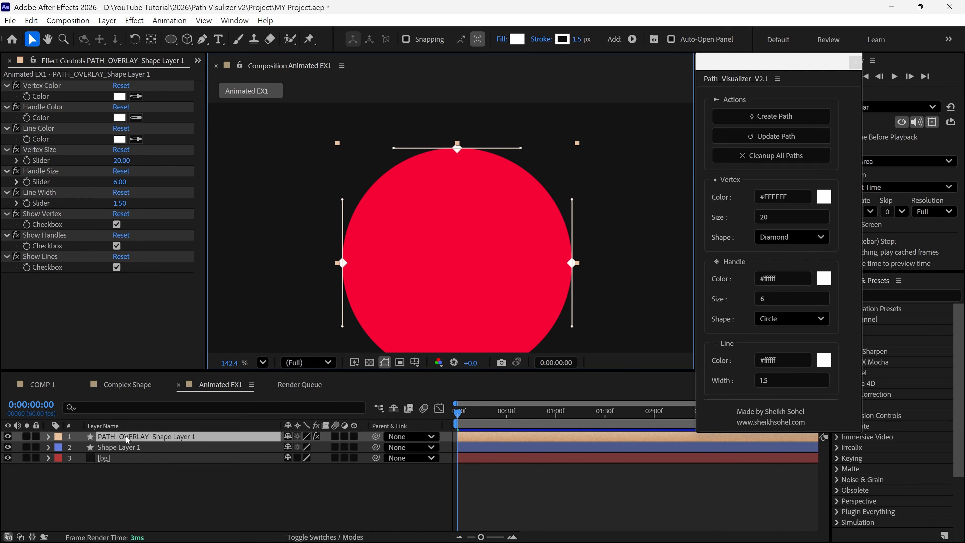
Reshape Shape Layer 1's path with the Pen tool by moving its left handle, right vertex and top vertex, and undo the edits
{"action": "left_click", "coordinate": [129, 448]}
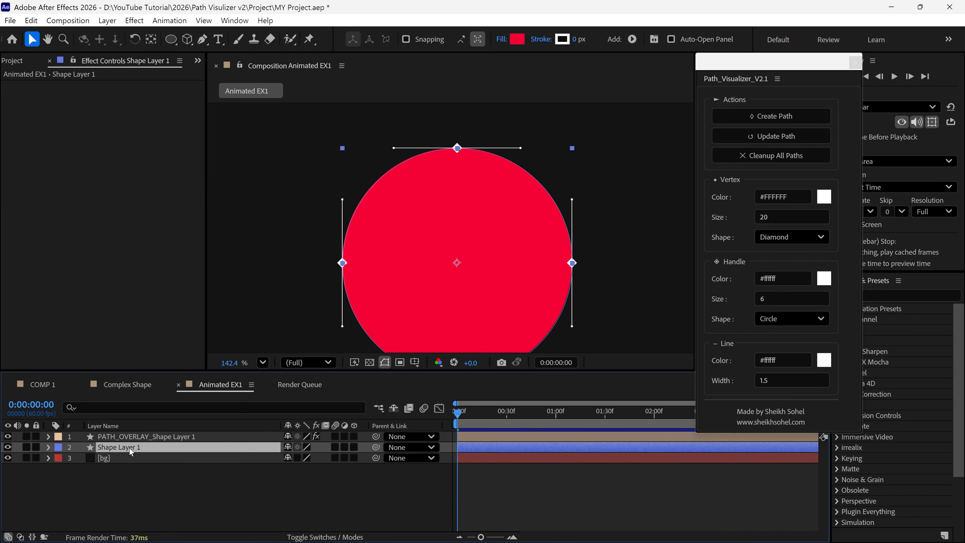
{"action": "key", "text": "g"}
{"action": "left_click", "coordinate": [342, 264]}
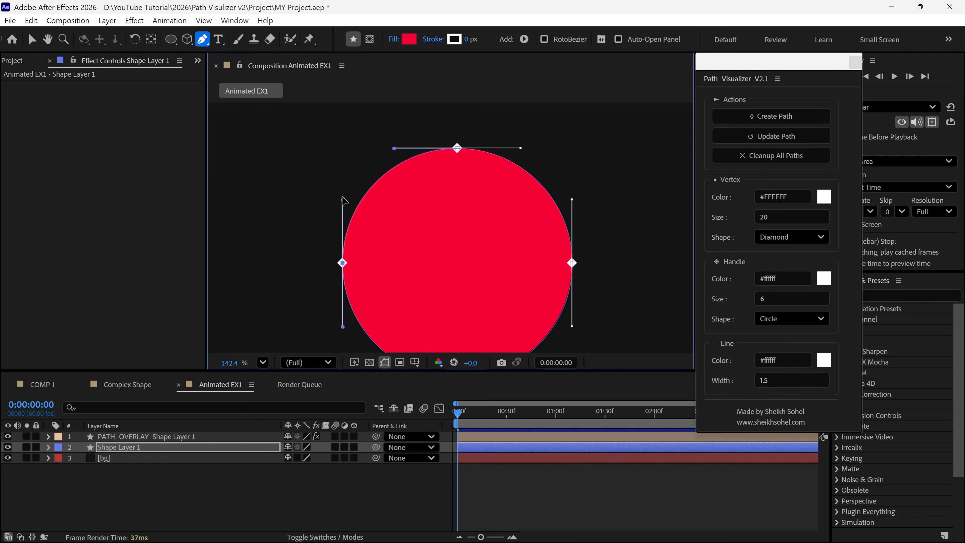
{"action": "left_click_drag", "start_coordinate": [343, 198], "coordinate": [379, 218]}
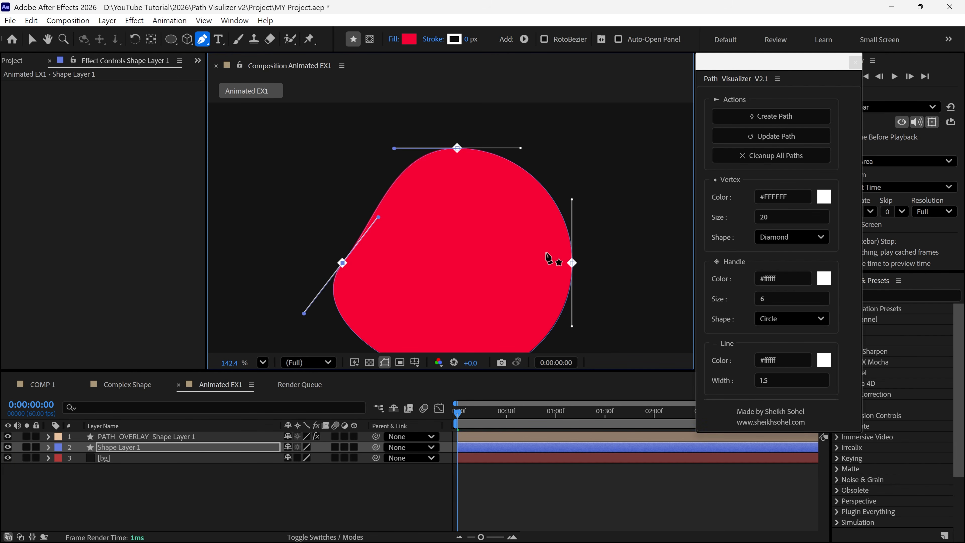
{"action": "left_click_drag", "start_coordinate": [572, 264], "coordinate": [574, 214]}
{"action": "left_click_drag", "start_coordinate": [458, 148], "coordinate": [431, 175]}
{"action": "key", "text": "ctrl+z"}
{"action": "key", "text": "ctrl+z"}
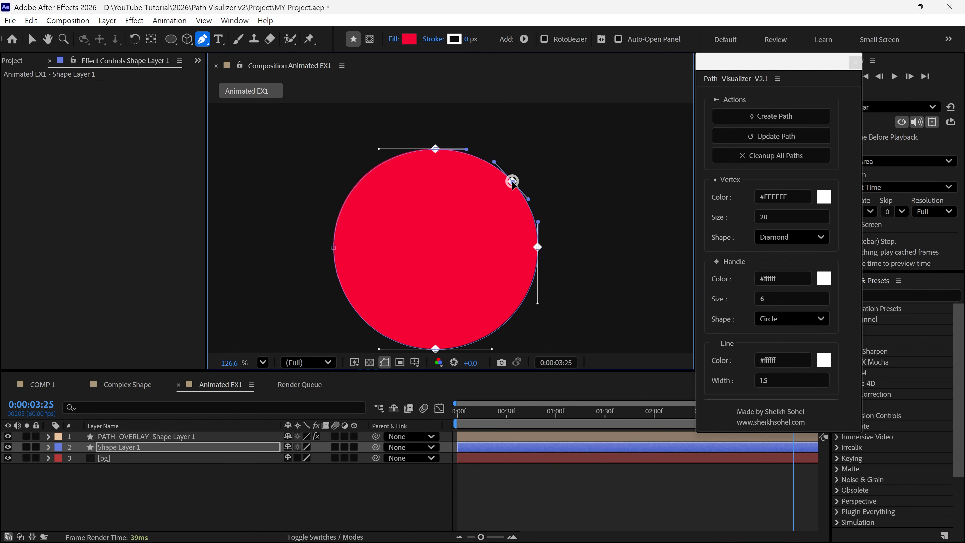
Pull the circle path's extra upper-right vertex outward, undo the move, and update the path overlay
{"action": "left_click_drag", "start_coordinate": [513, 182], "coordinate": [553, 157]}
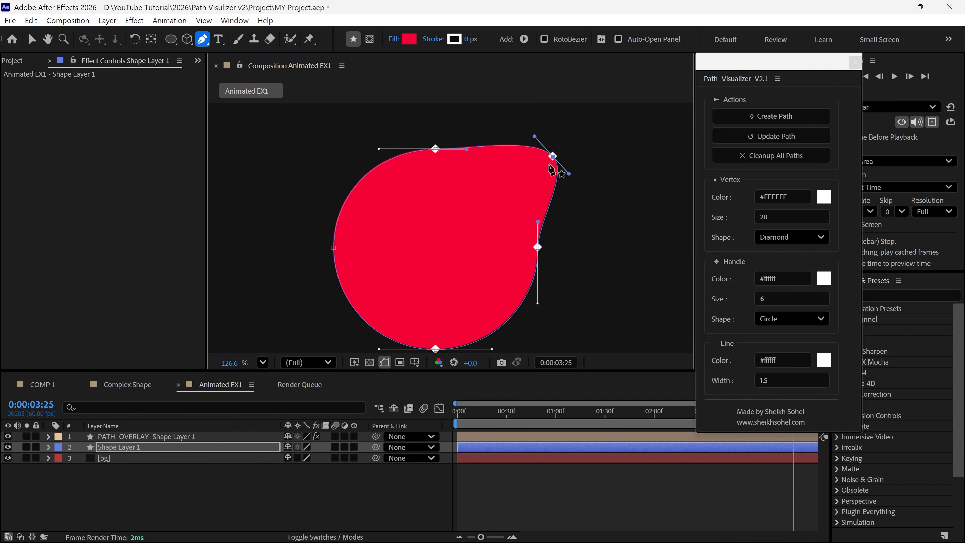
{"action": "key", "text": "ctrl+z"}
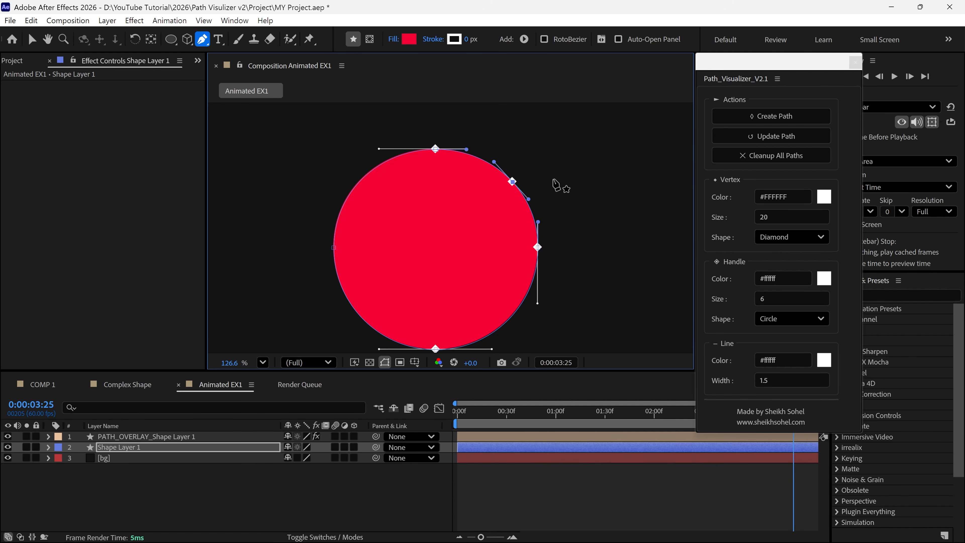
{"action": "left_click", "coordinate": [776, 138]}
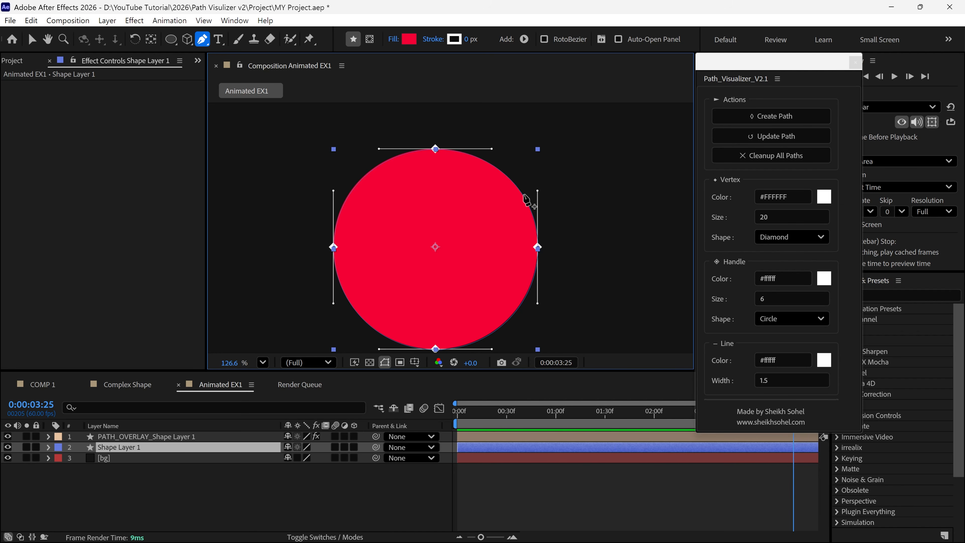
Preview the Animated EX1 animation with Shape Layer 1 and its path overlay in full view
{"action": "scroll", "coordinate": [526, 199], "scroll_direction": "down", "scroll_amount": 3}
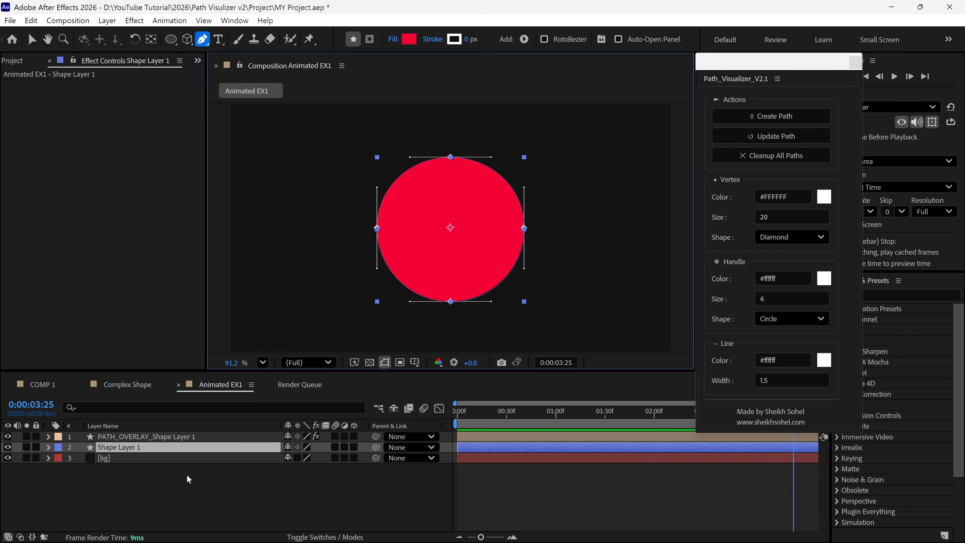
{"action": "key", "text": "space"}
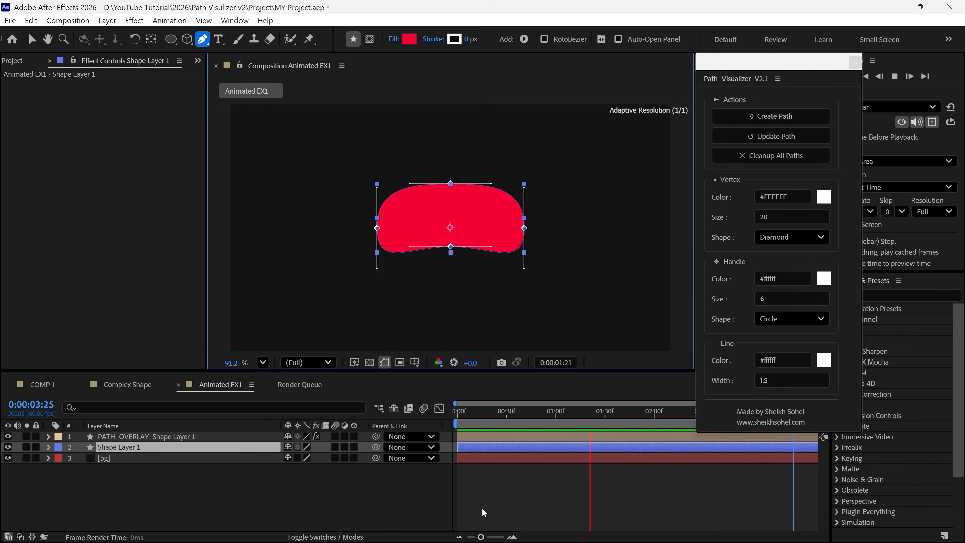
Stop the preview, give Shape Layer 1 a 3 px stroke and remove its fill
{"action": "key", "text": "space"}
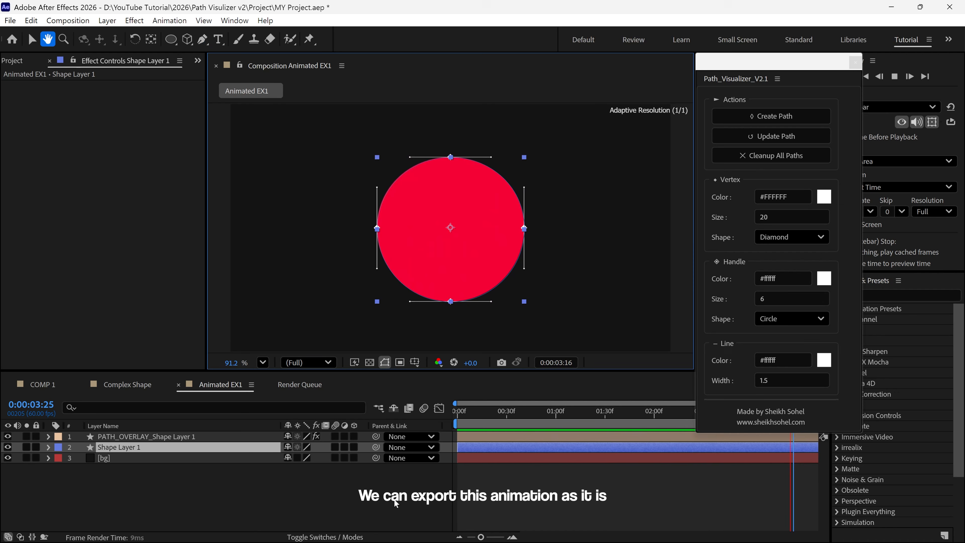
{"action": "left_click", "coordinate": [207, 479]}
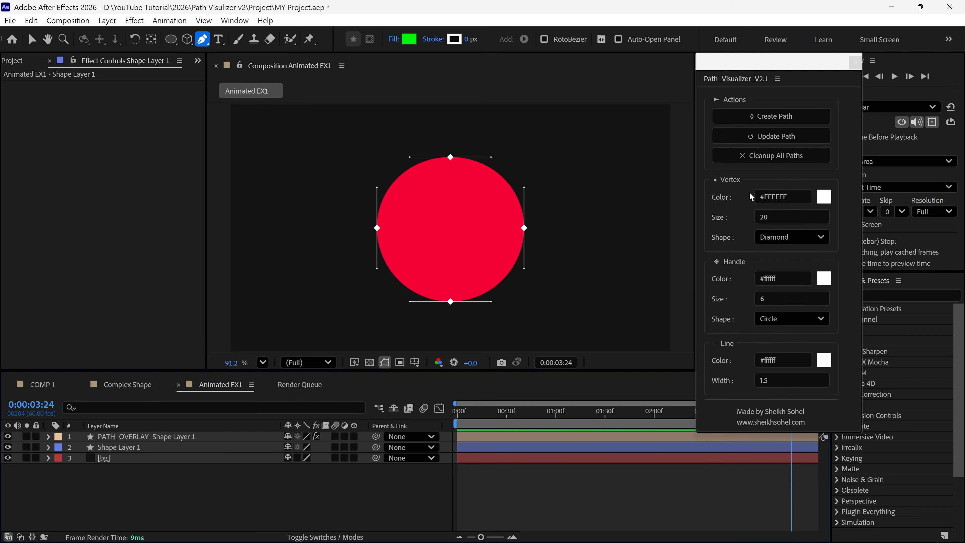
{"action": "left_click", "coordinate": [144, 448]}
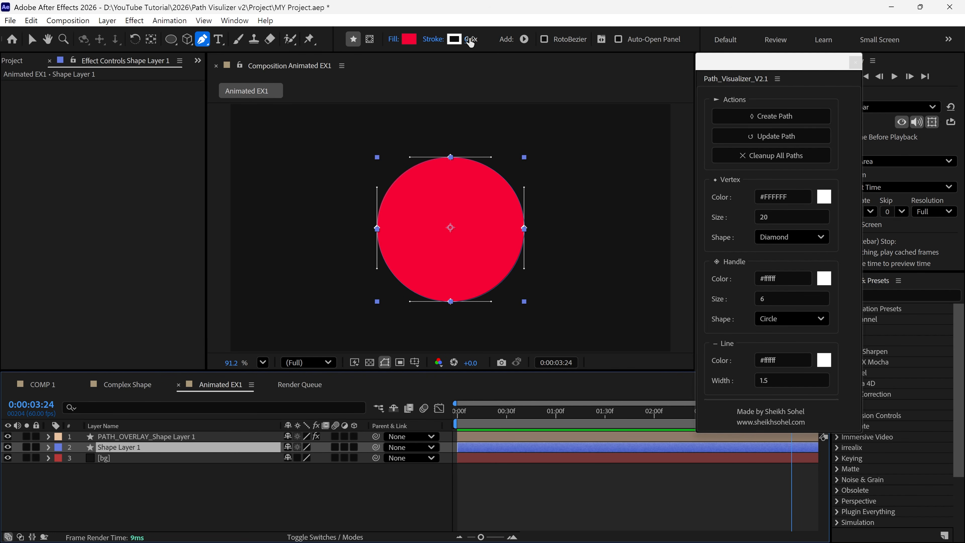
{"action": "left_click_drag", "start_coordinate": [470, 43], "coordinate": [476, 43]}
{"action": "left_click", "coordinate": [393, 39]}
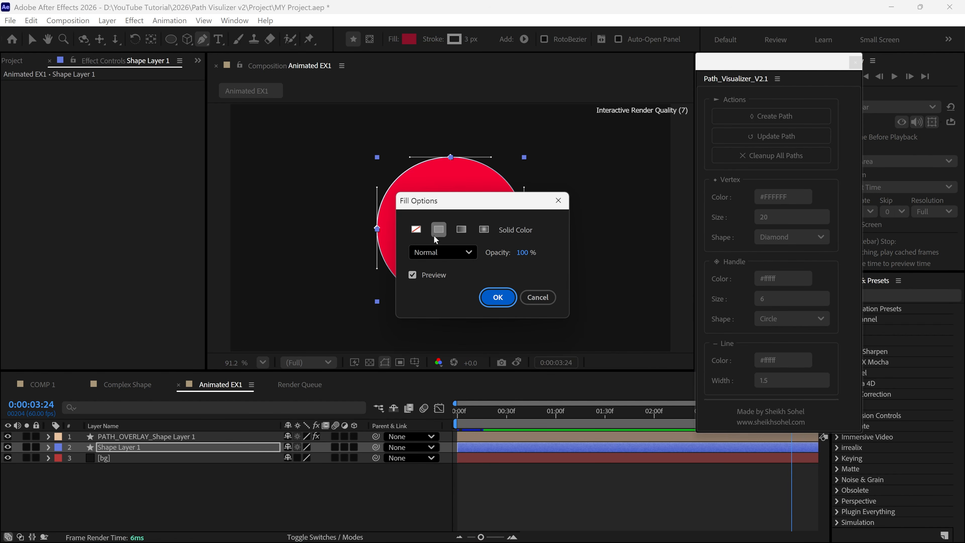
{"action": "left_click", "coordinate": [416, 229]}
{"action": "left_click", "coordinate": [498, 297]}
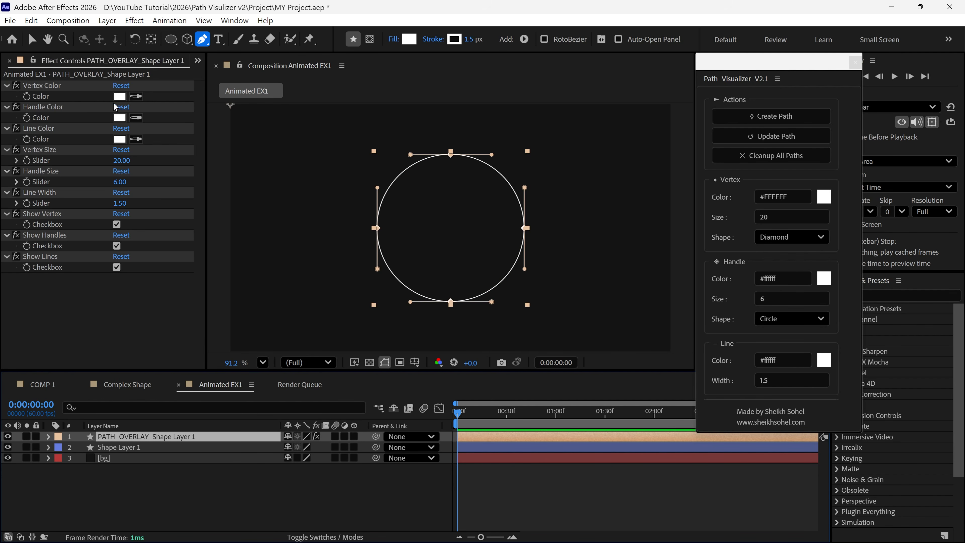
Set the vertex color of PATH_OVERLAY_Shape Layer 1 to green 11F12B
{"action": "left_click", "coordinate": [120, 97]}
{"action": "left_click_drag", "start_coordinate": [646, 213], "coordinate": [717, 190]}
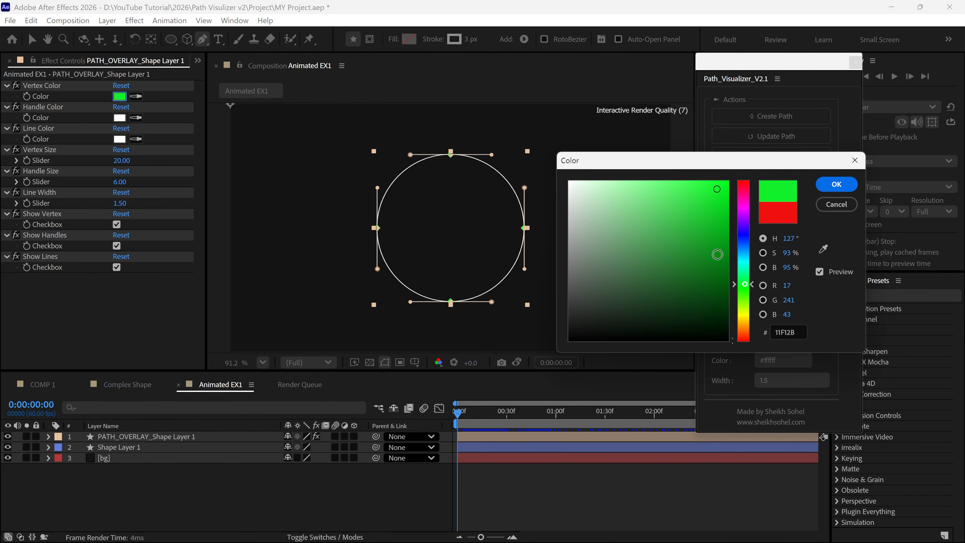
{"action": "left_click", "coordinate": [851, 189]}
{"action": "left_click", "coordinate": [363, 502]}
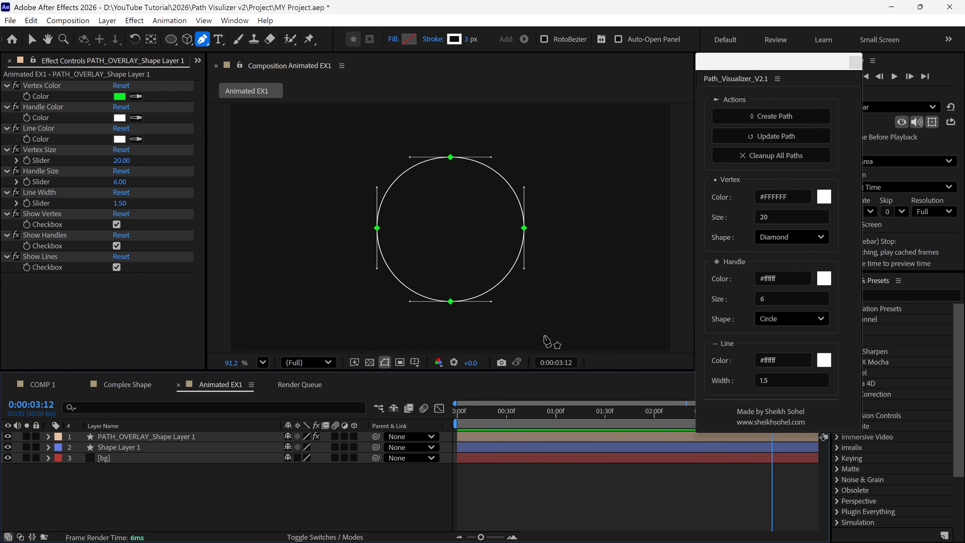
Add the Animated EX1 composition to the Render Queue and render it to the Desktop as Animated EX1.mp4 in H.264
{"action": "key", "text": "v"}
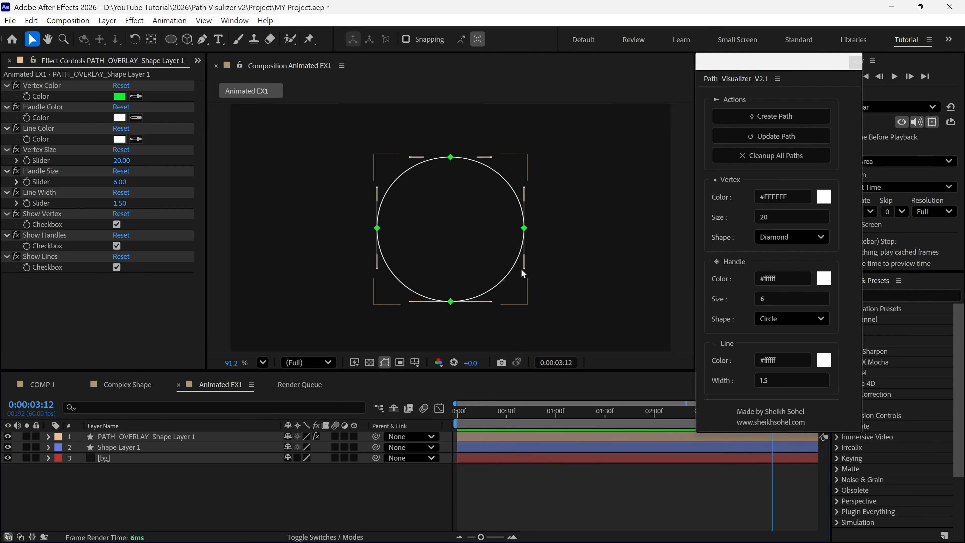
{"action": "left_click", "coordinate": [10, 20]}
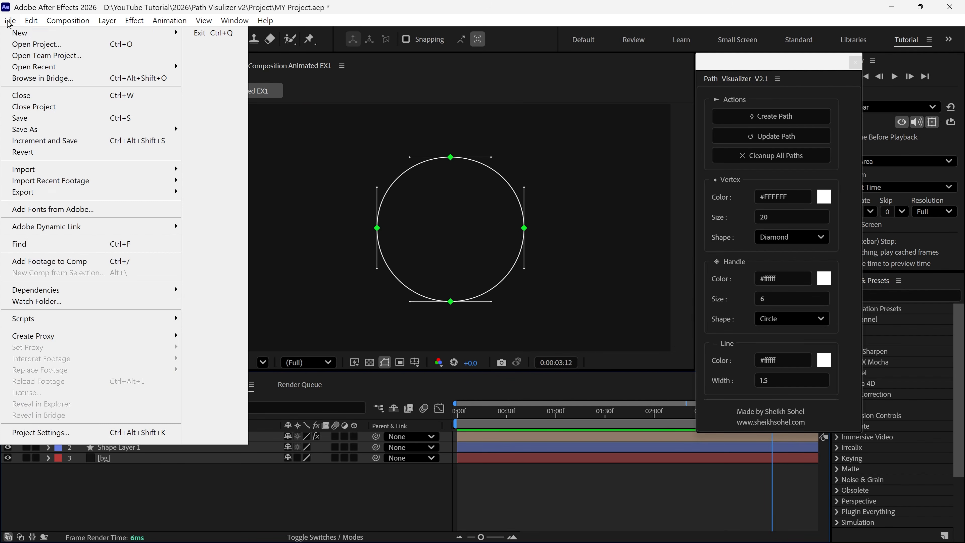
{"action": "mouse_move", "coordinate": [13, 193]}
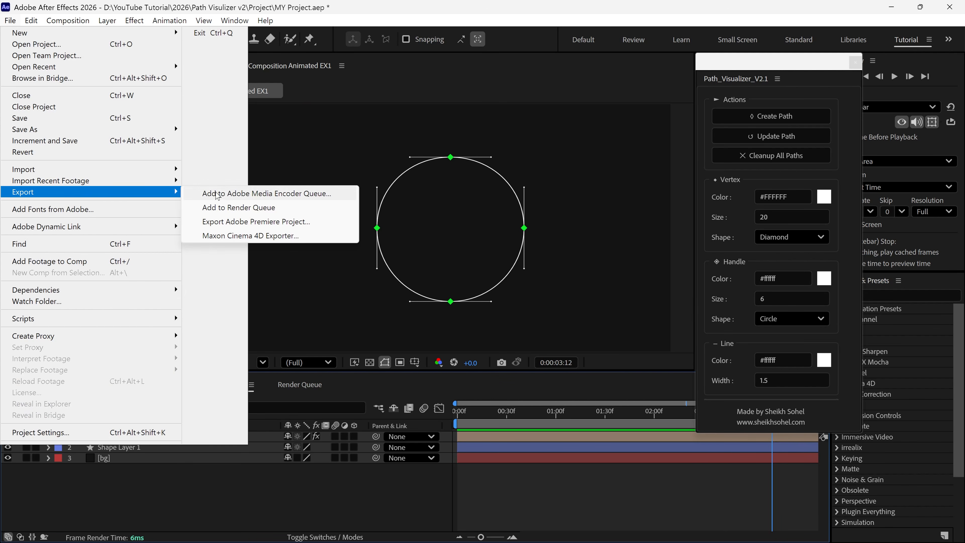
{"action": "left_click", "coordinate": [232, 209]}
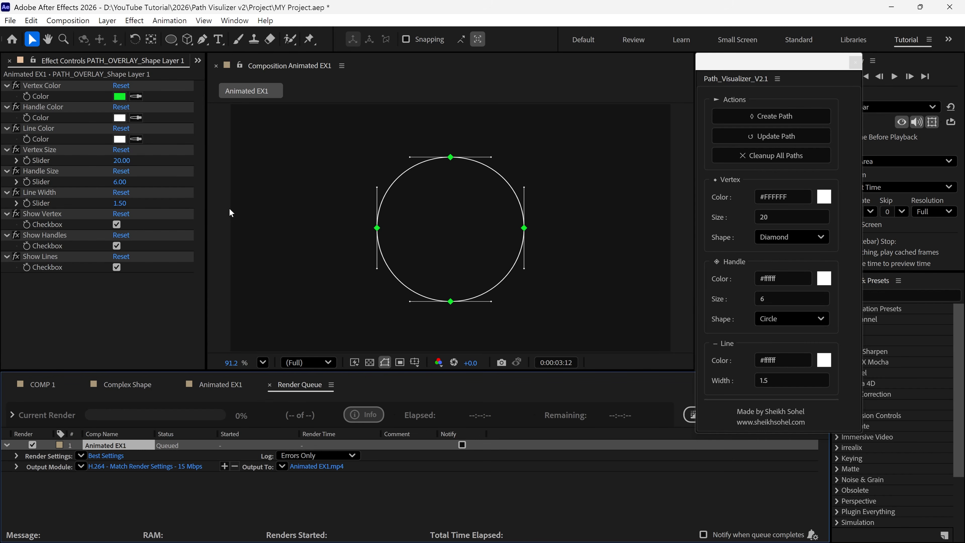
{"action": "left_click", "coordinate": [319, 470]}
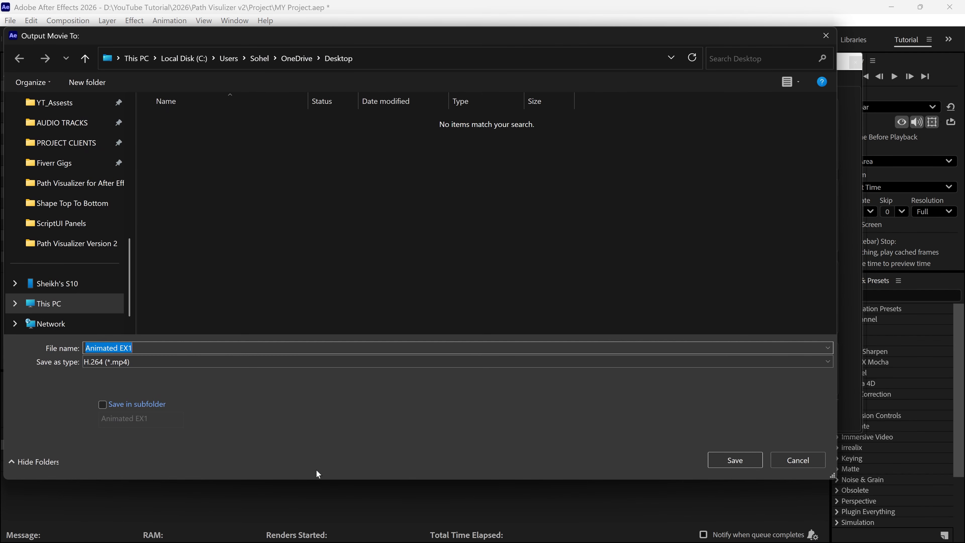
{"action": "left_click", "coordinate": [731, 460]}
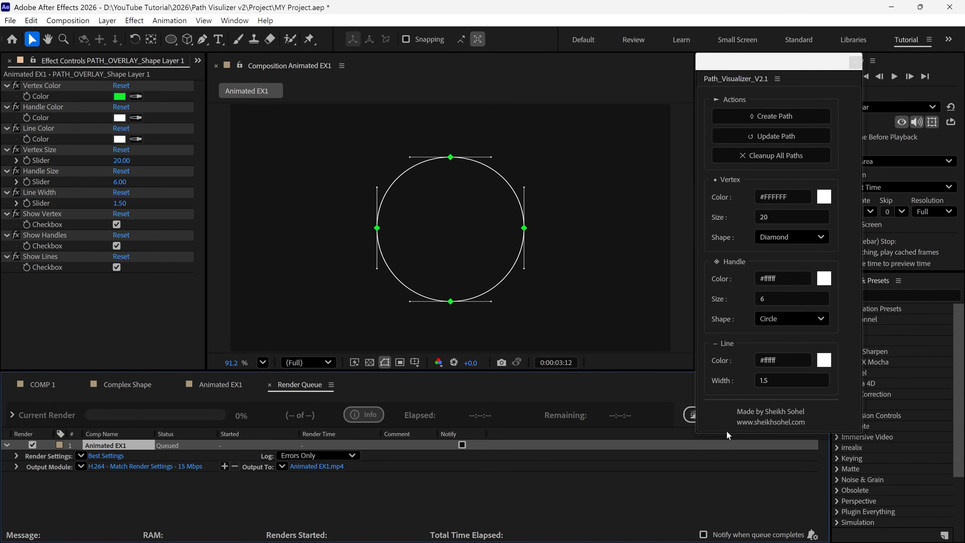
{"action": "left_click", "coordinate": [710, 414]}
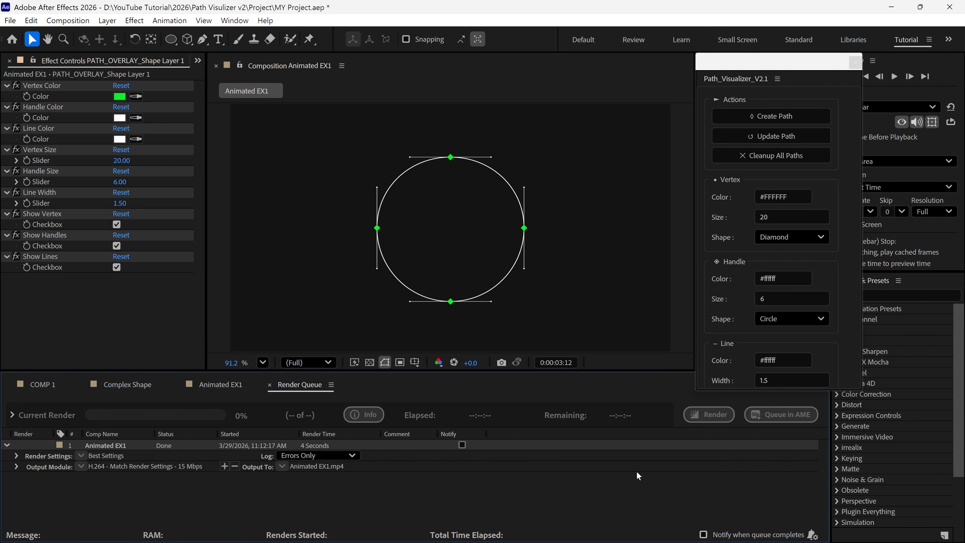
Switch to the desktop, open the rendered Animated EX1 video in Media Player and play it with repeat on
{"action": "left_click", "coordinate": [855, 62]}
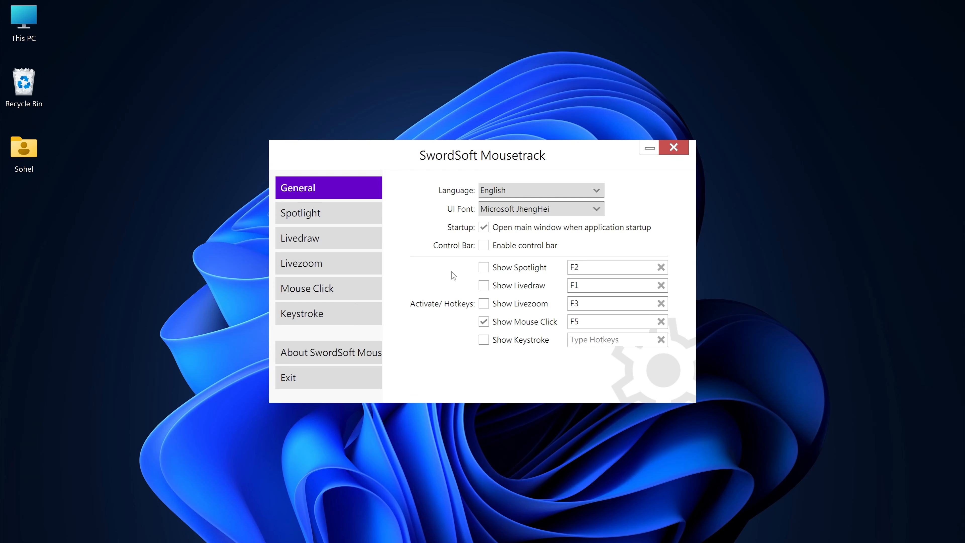
{"action": "left_click", "coordinate": [649, 149]}
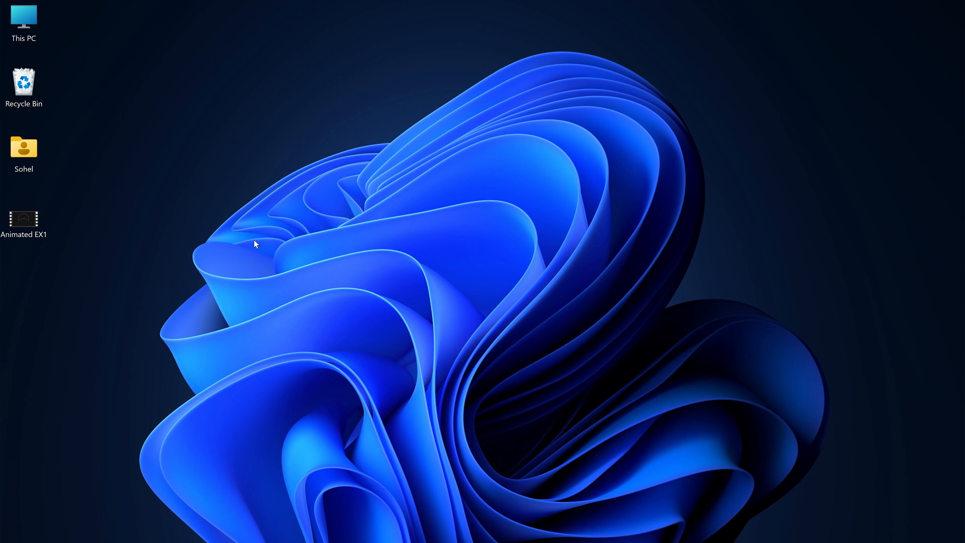
{"action": "double_click", "coordinate": [37, 217]}
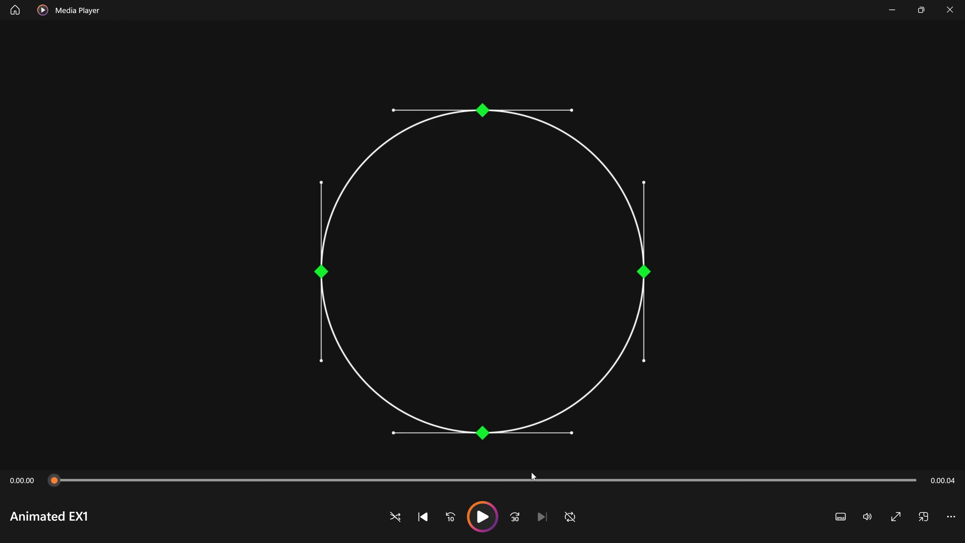
{"action": "left_click", "coordinate": [483, 517]}
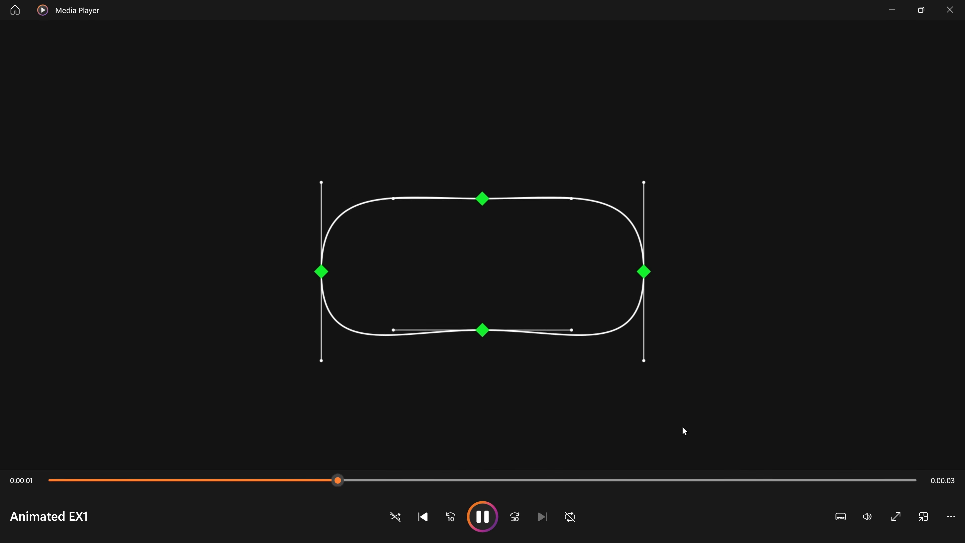
{"action": "left_click", "coordinate": [571, 517]}
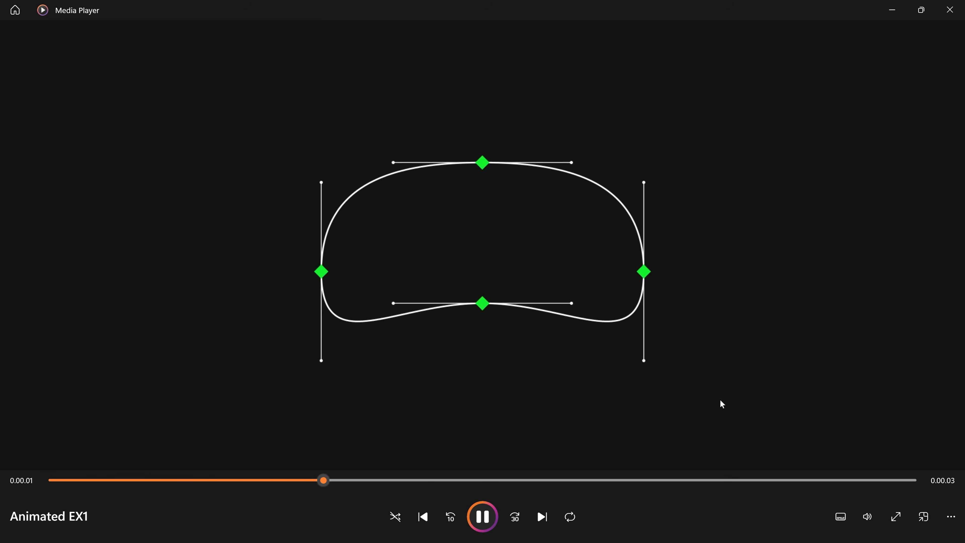
{"action": "left_click", "coordinate": [486, 517]}
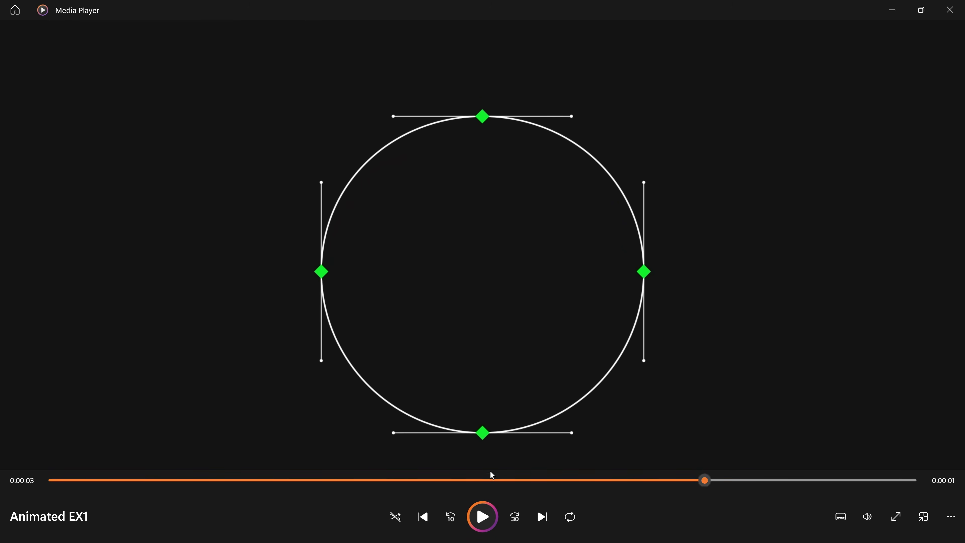
Restore the Media Player to a smaller window, replay the Animated EX1 video and pause it
{"action": "left_click", "coordinate": [922, 10]}
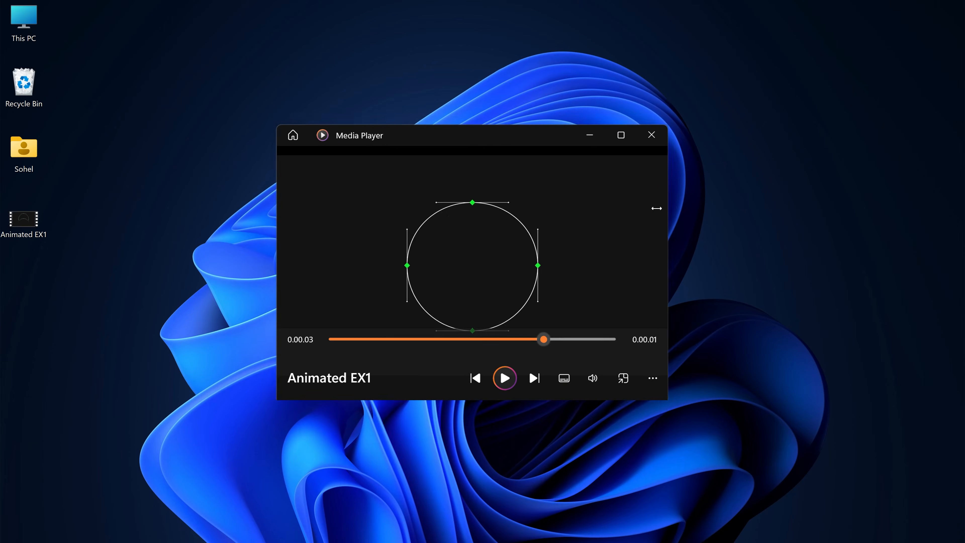
{"action": "left_click", "coordinate": [503, 368]}
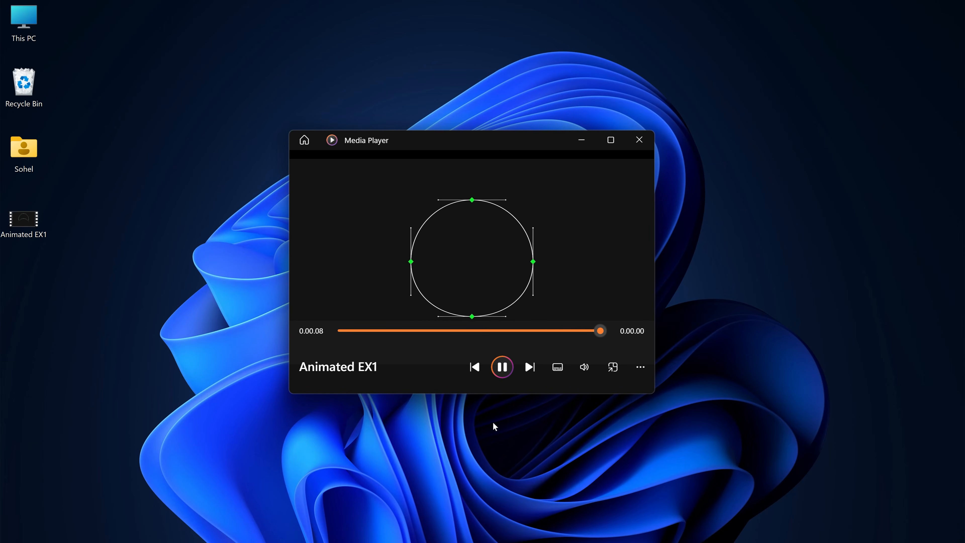
{"action": "left_click", "coordinate": [503, 368]}
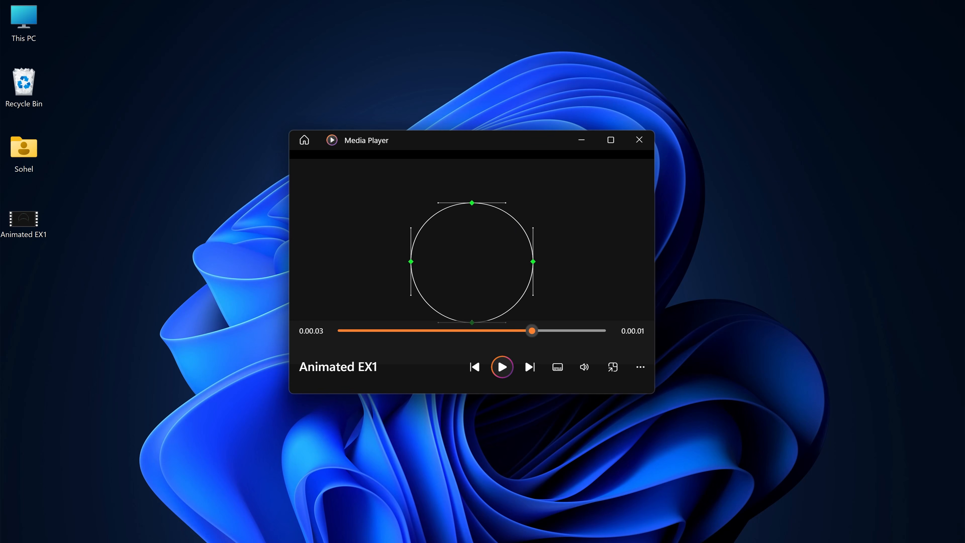
Switch back to After Effects and scrub through the Animated EX1 composition's timeline
{"action": "left_click", "coordinate": [438, 538]}
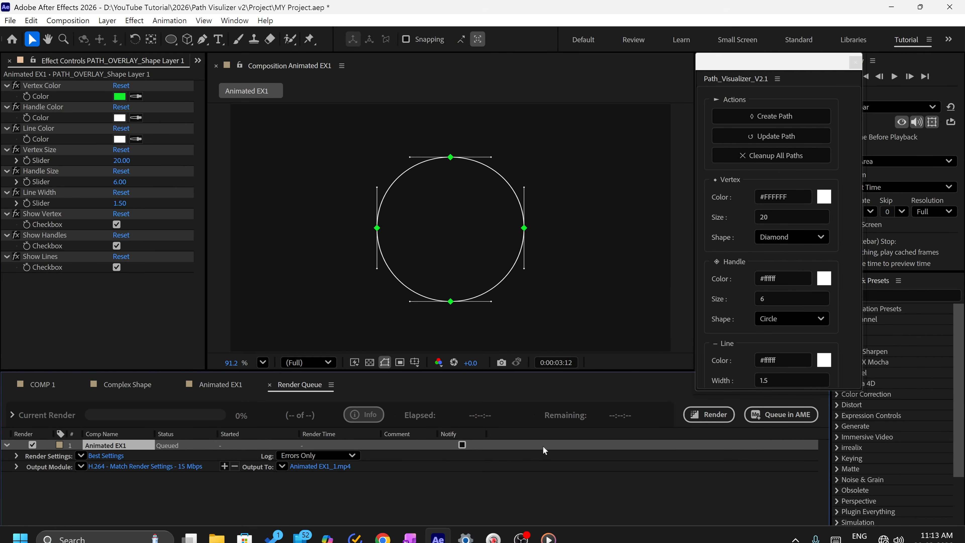
{"action": "left_click", "coordinate": [238, 390]}
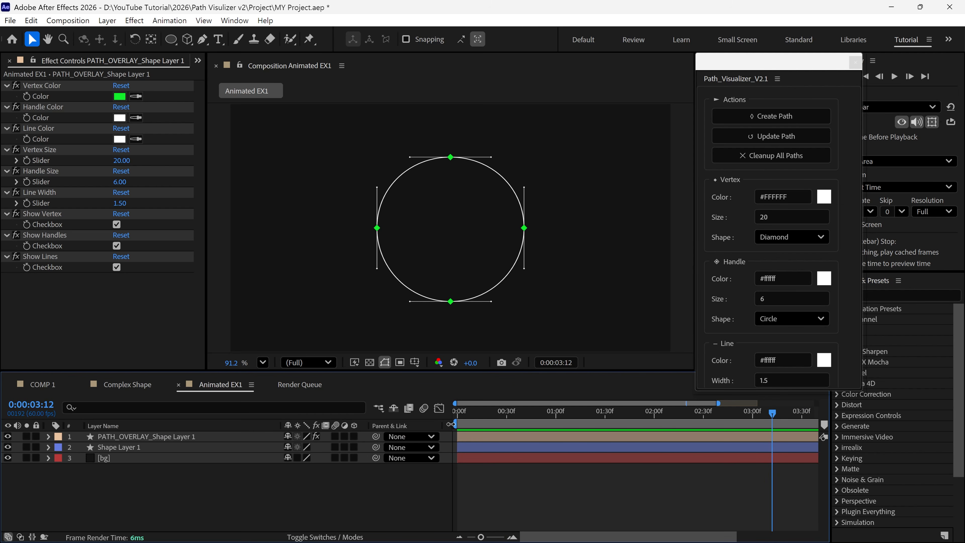
{"action": "left_click_drag", "start_coordinate": [458, 414], "coordinate": [778, 429]}
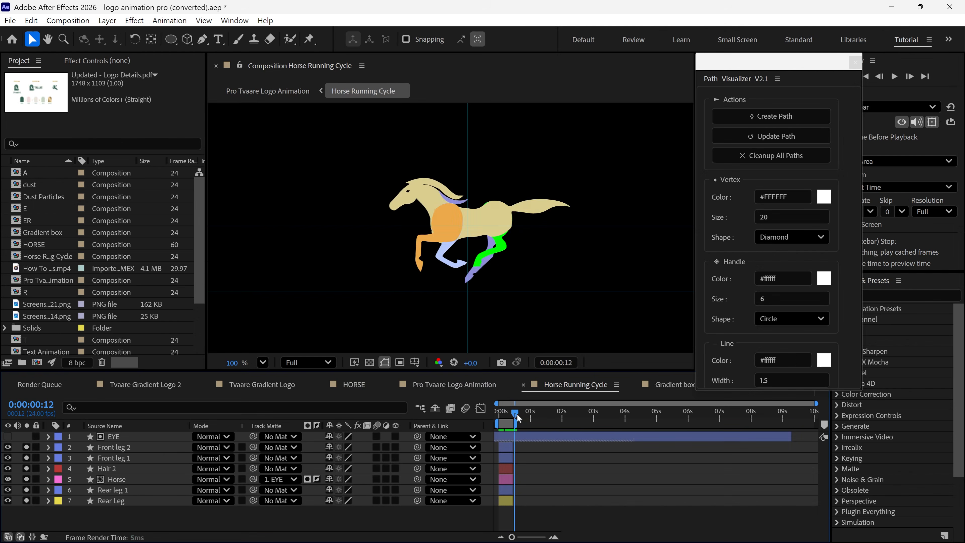
Create path overlays for Front leg 2, Front leg 1, Hair 2, Rear leg 1, Rear Leg and Horse in Horse Running Cycle
{"action": "left_click", "coordinate": [123, 451]}
{"action": "scroll", "coordinate": [409, 282], "scroll_direction": "up", "scroll_amount": 2}
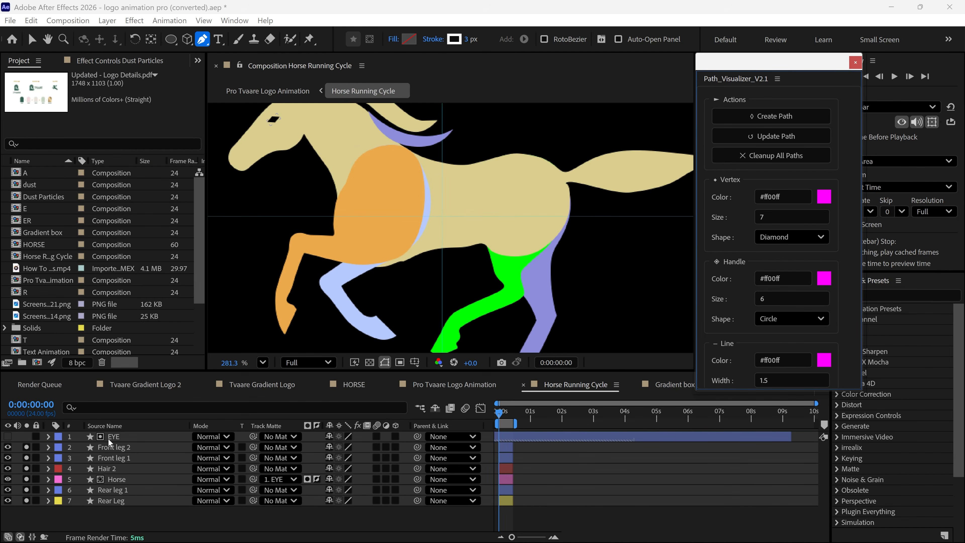
{"action": "left_click", "coordinate": [111, 448], "text": "ctrl"}
{"action": "left_click", "coordinate": [112, 458], "text": "ctrl"}
{"action": "left_click", "coordinate": [111, 469], "text": "ctrl"}
{"action": "left_click", "coordinate": [111, 490], "text": "ctrl"}
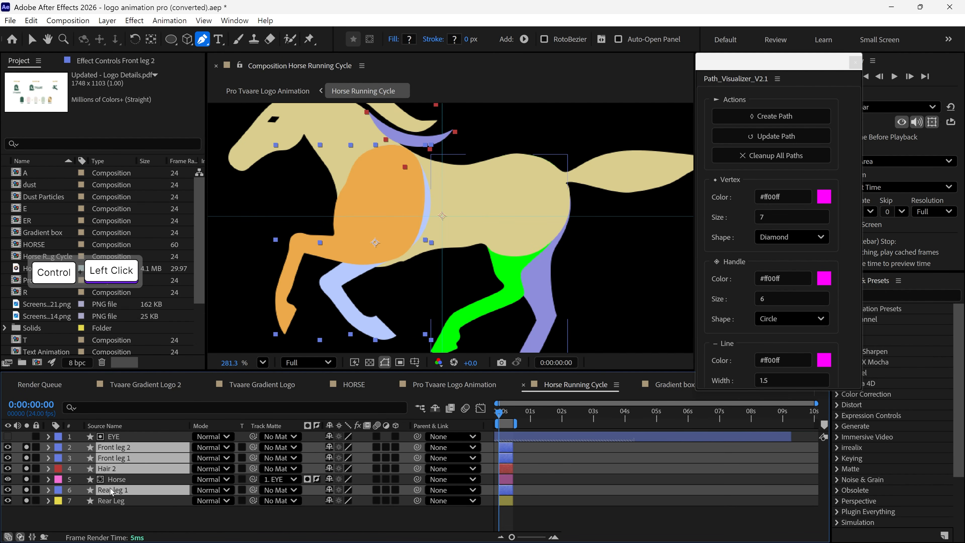
{"action": "left_click", "coordinate": [109, 501], "text": "ctrl"}
{"action": "left_click", "coordinate": [120, 481], "text": "ctrl"}
{"action": "key", "text": "grave"}
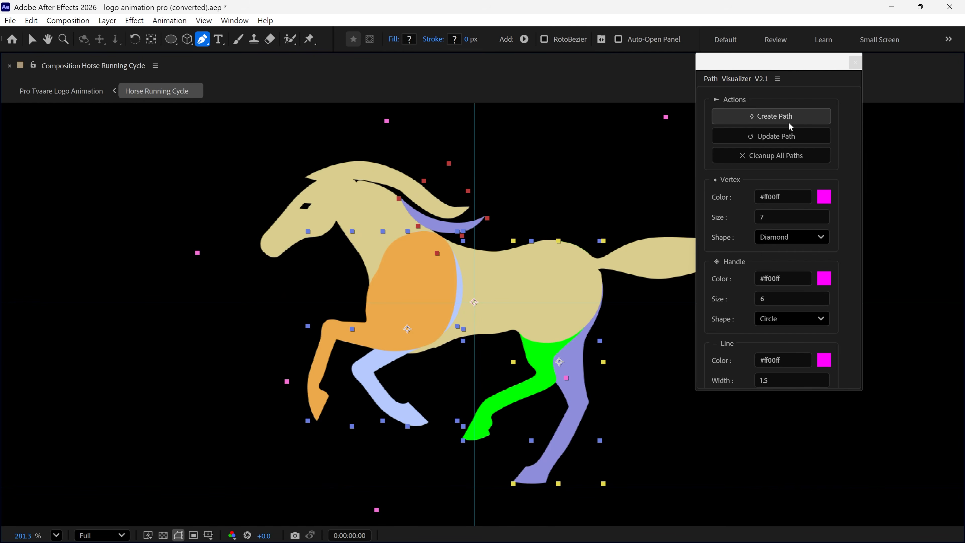
{"action": "left_click", "coordinate": [790, 126]}
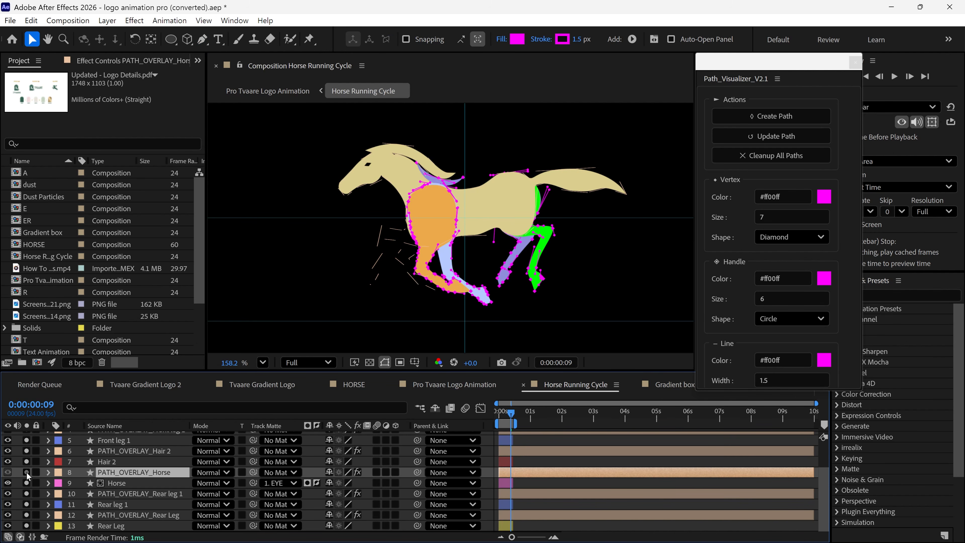
Preview the Horse Running Cycle animation with its path overlays at closer and wider views
{"action": "key", "text": "space"}
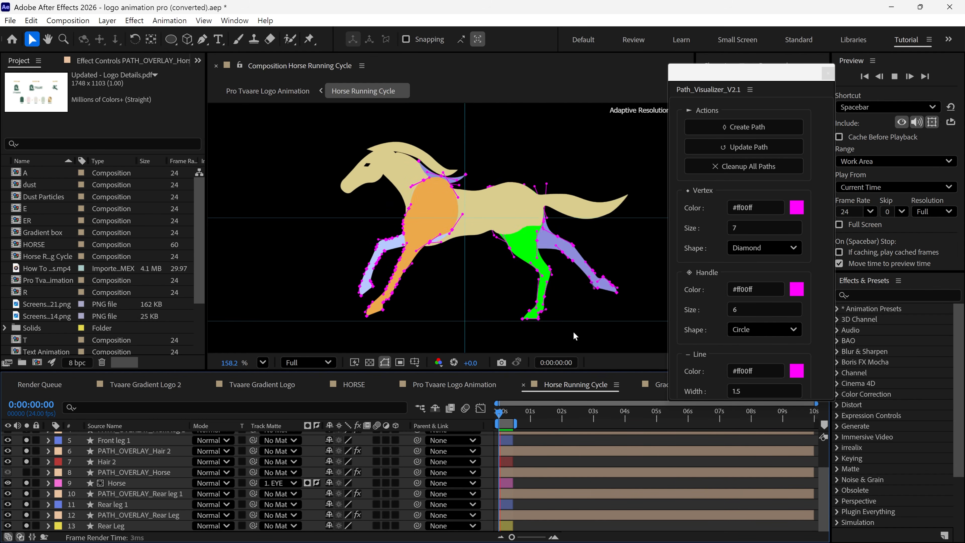
{"action": "key", "text": "space"}
{"action": "scroll", "coordinate": [450, 167], "scroll_direction": "up", "scroll_amount": 1}
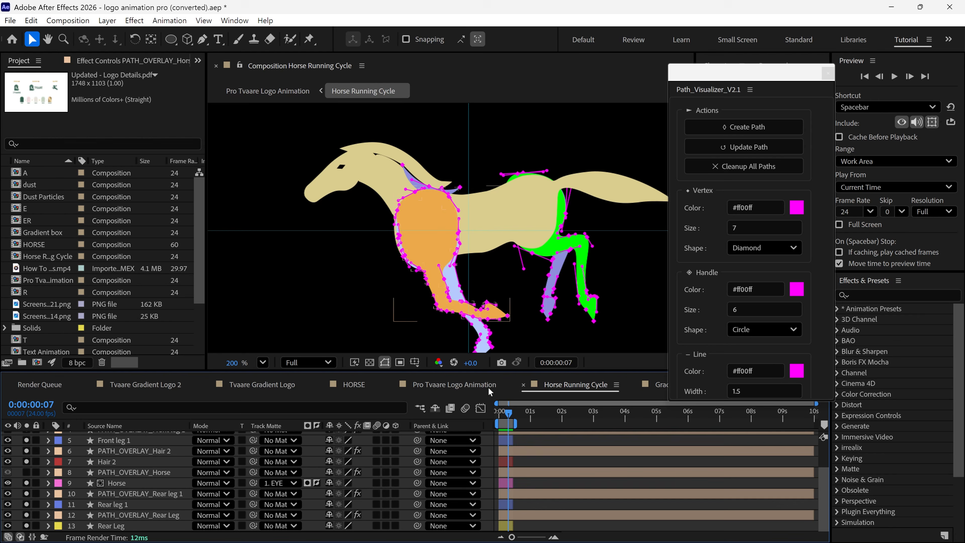
{"action": "key", "text": "space"}
{"action": "scroll", "coordinate": [570, 339], "scroll_direction": "down", "scroll_amount": 1}
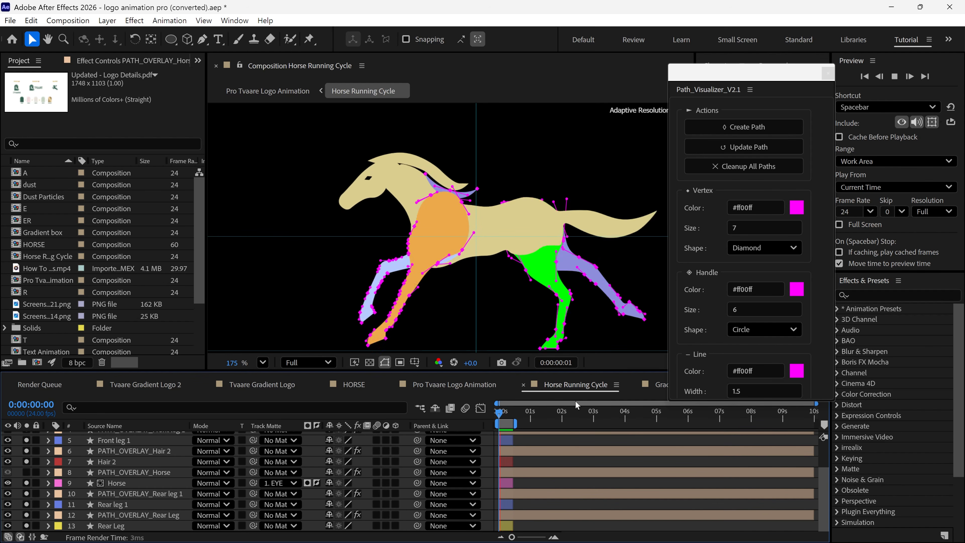
{"action": "scroll", "coordinate": [531, 305], "scroll_direction": "down", "scroll_amount": 2}
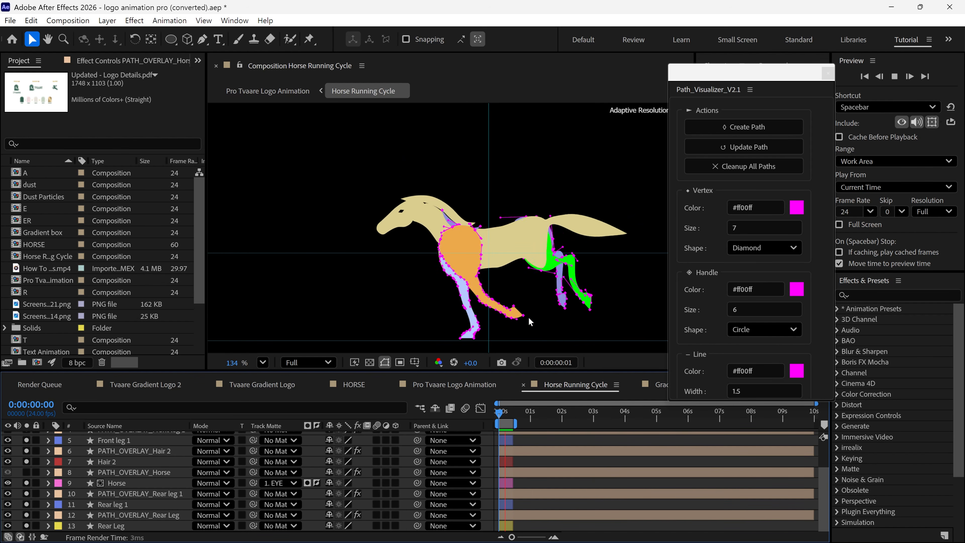